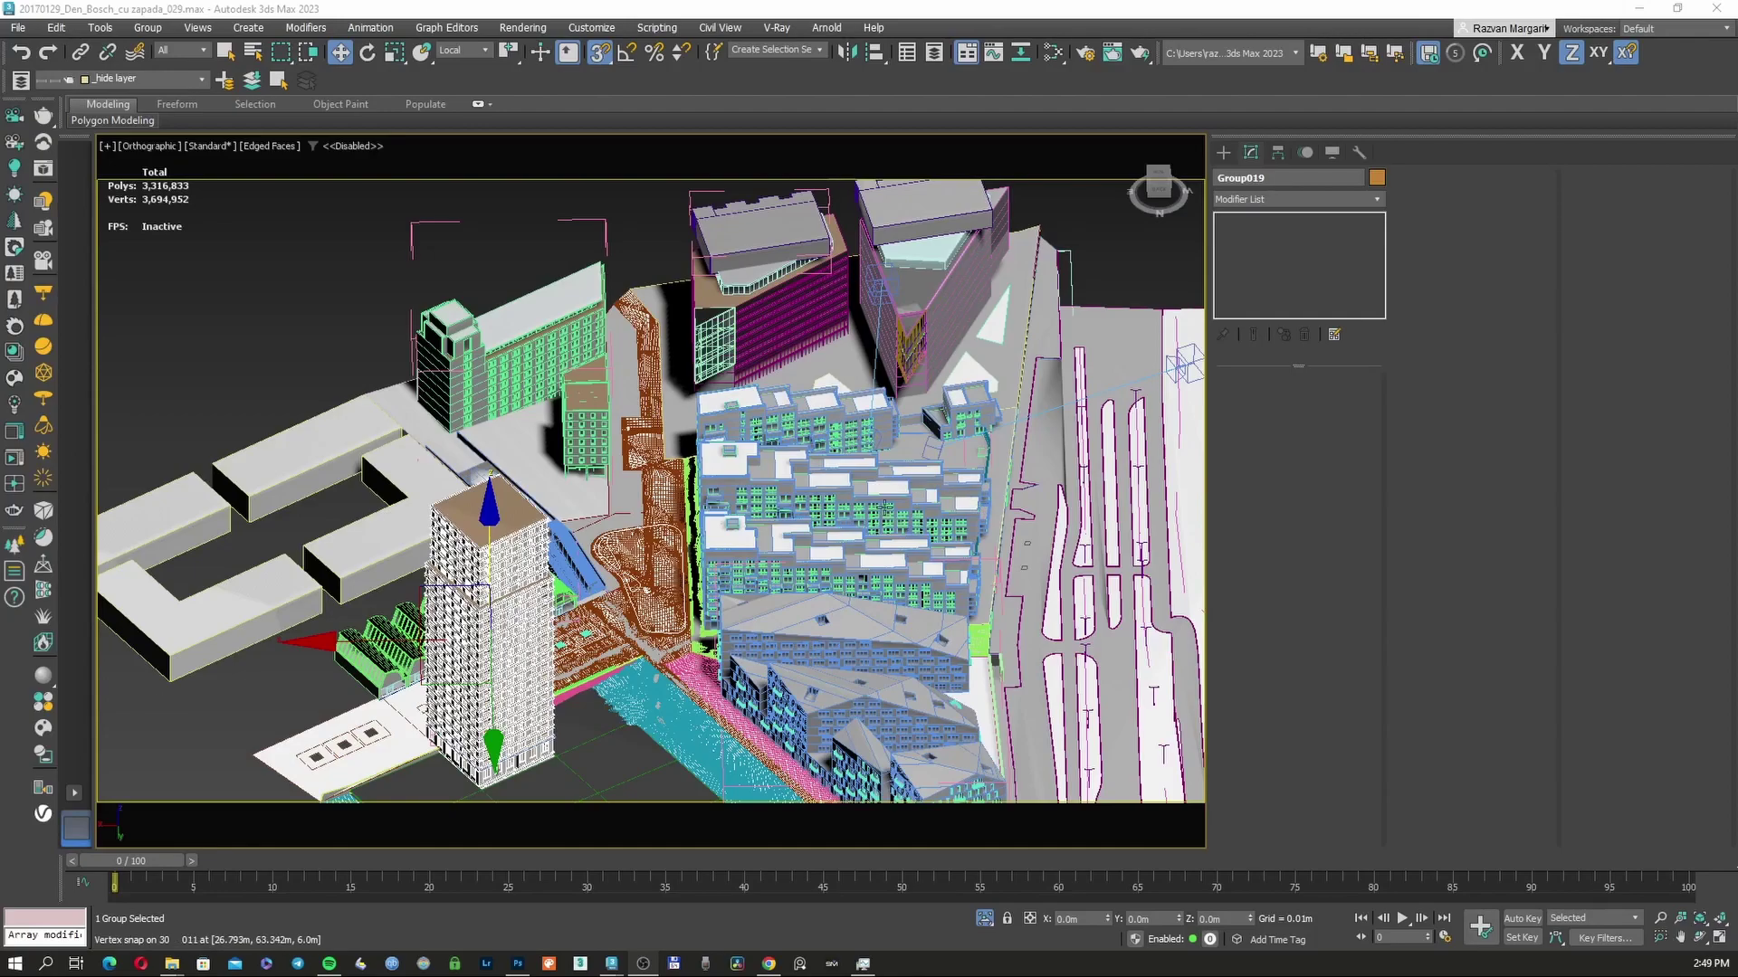
Step: Select the caramida housing block and orbit the city view around it
click(855, 516)
scroll(866, 517, up, 3)
drag(866, 517, 670, 887)
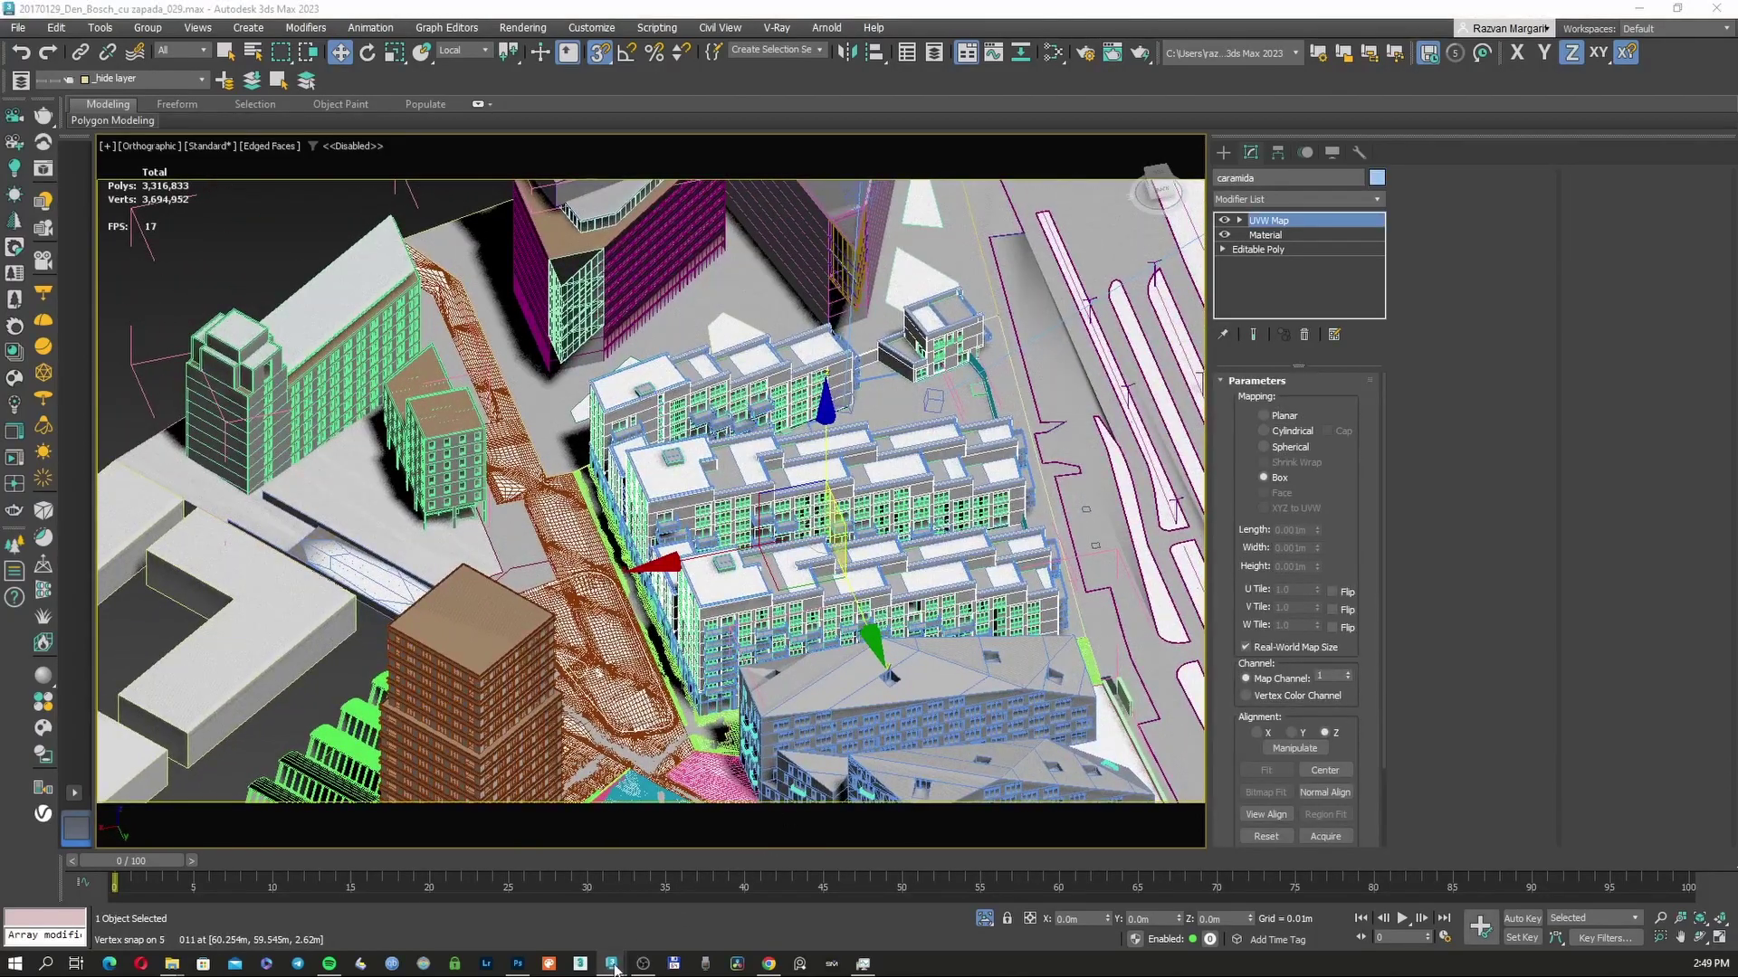
Step: Switch to the living-room scene, orbit it to a steeper top-down angle, then bring up Photoshop
mouse_move(611, 962)
click(710, 892)
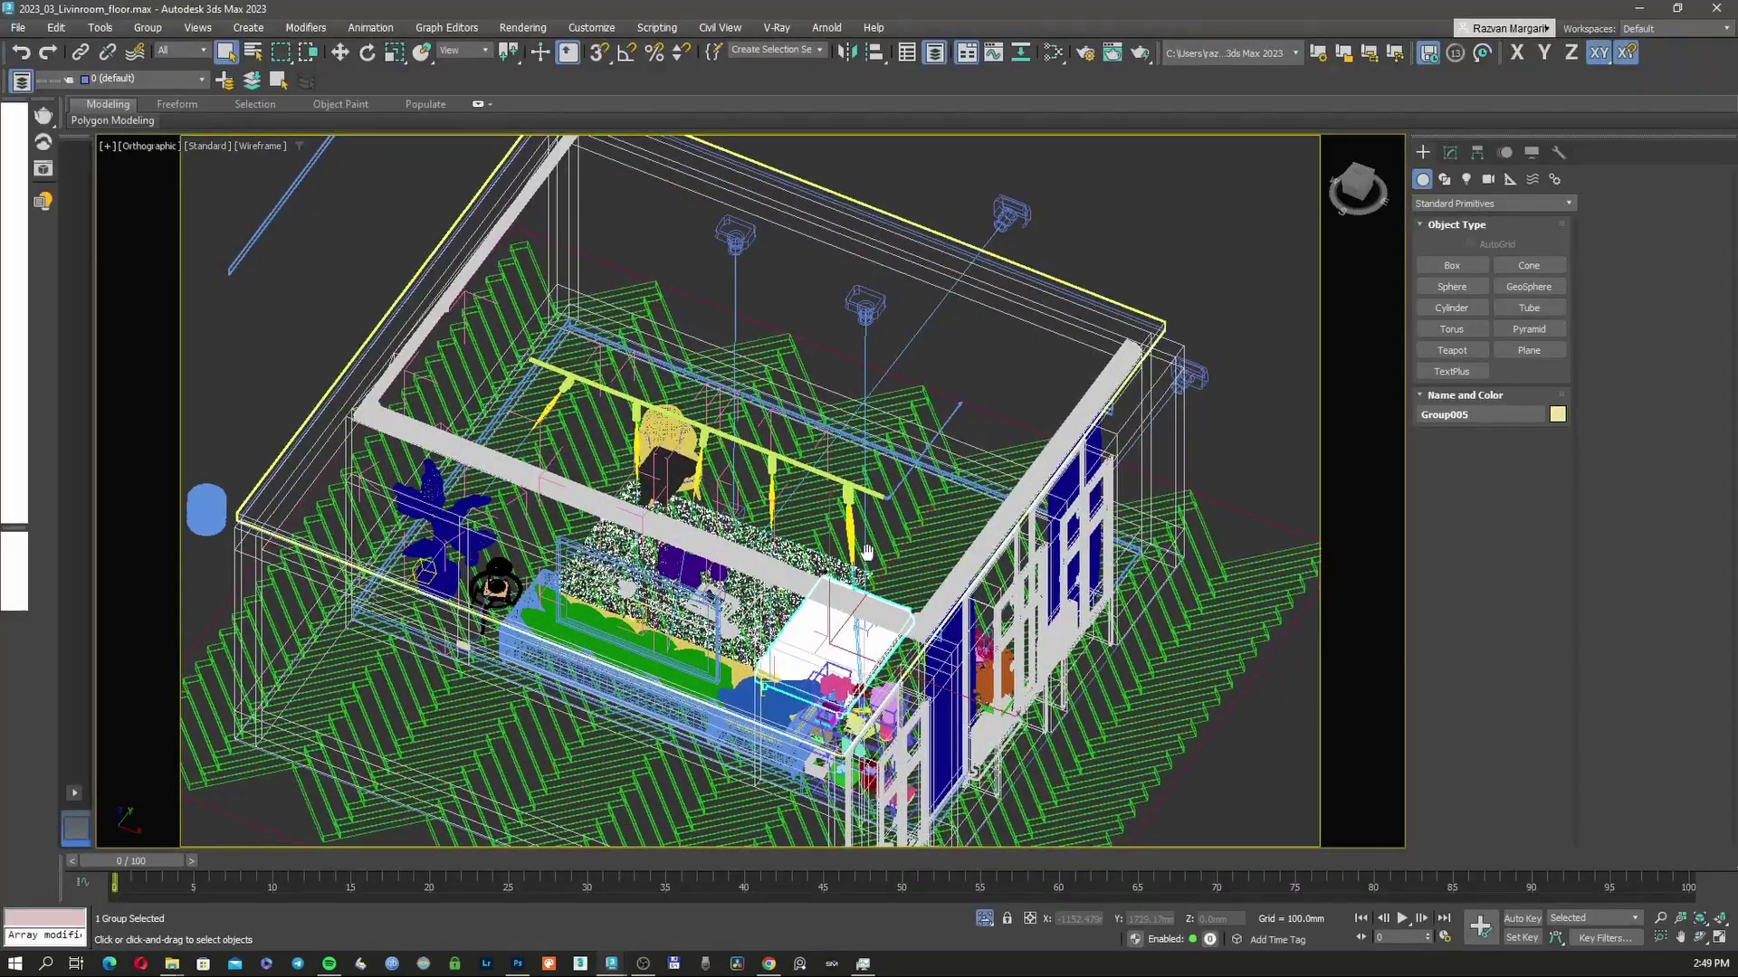
drag(859, 558, 959, 506)
scroll(921, 554, down, 3)
scroll(899, 521, up, 3)
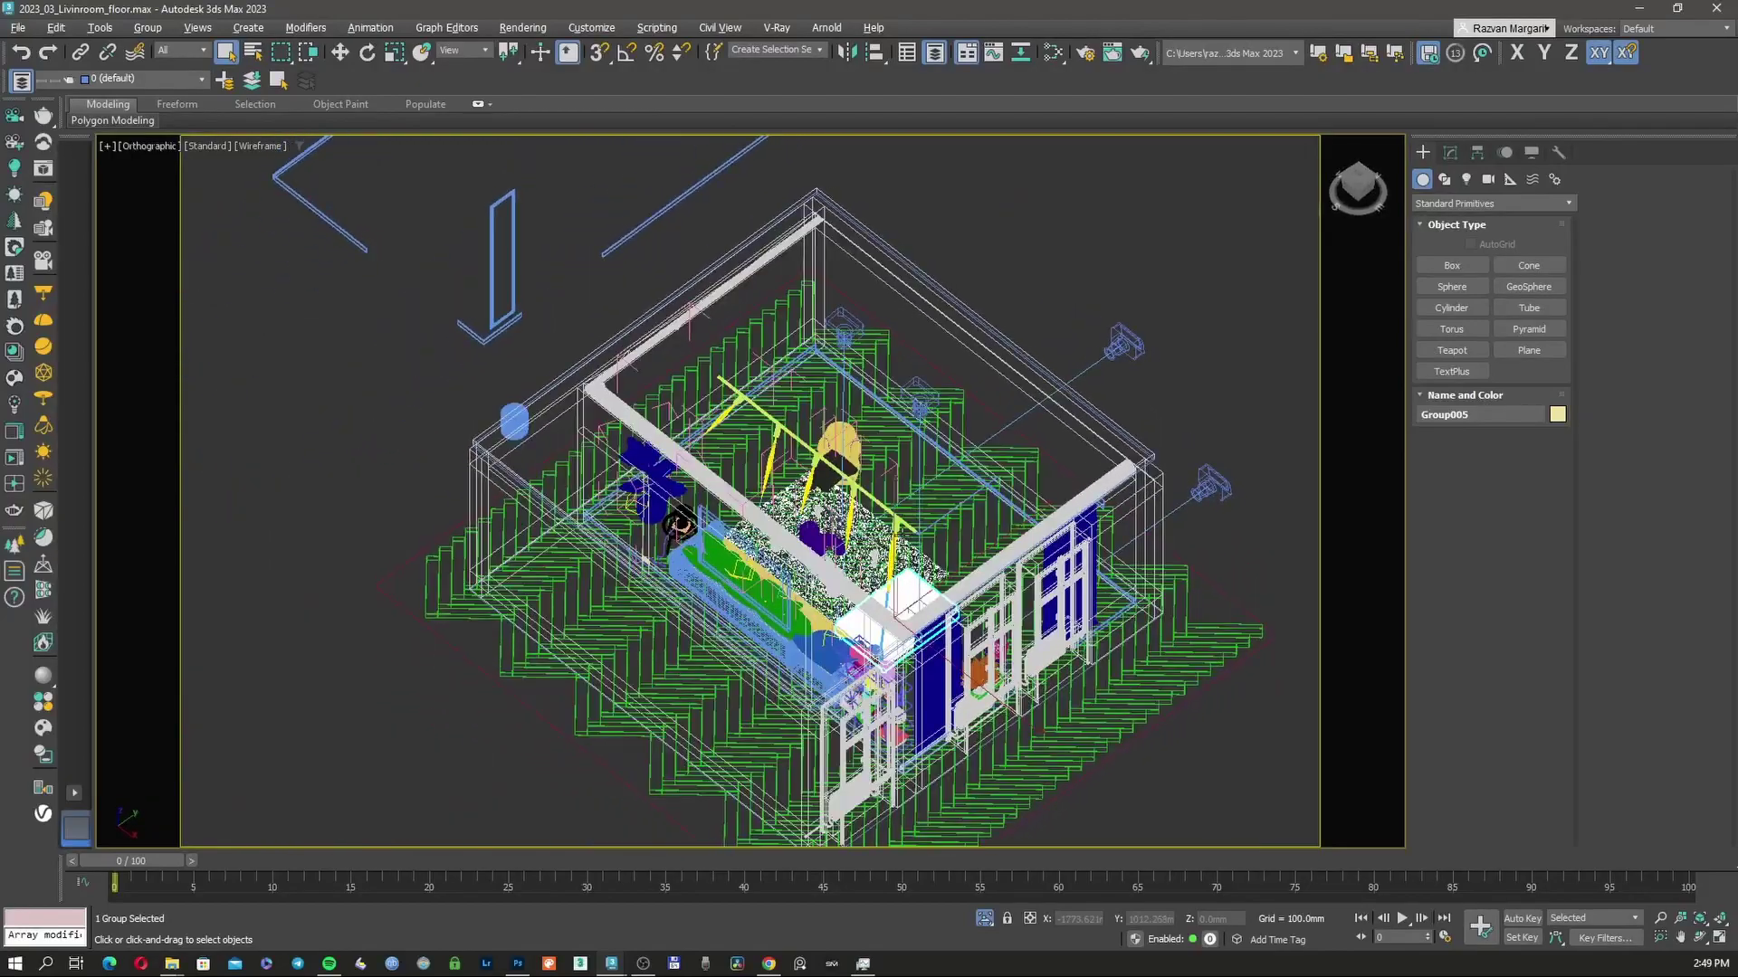
click(517, 964)
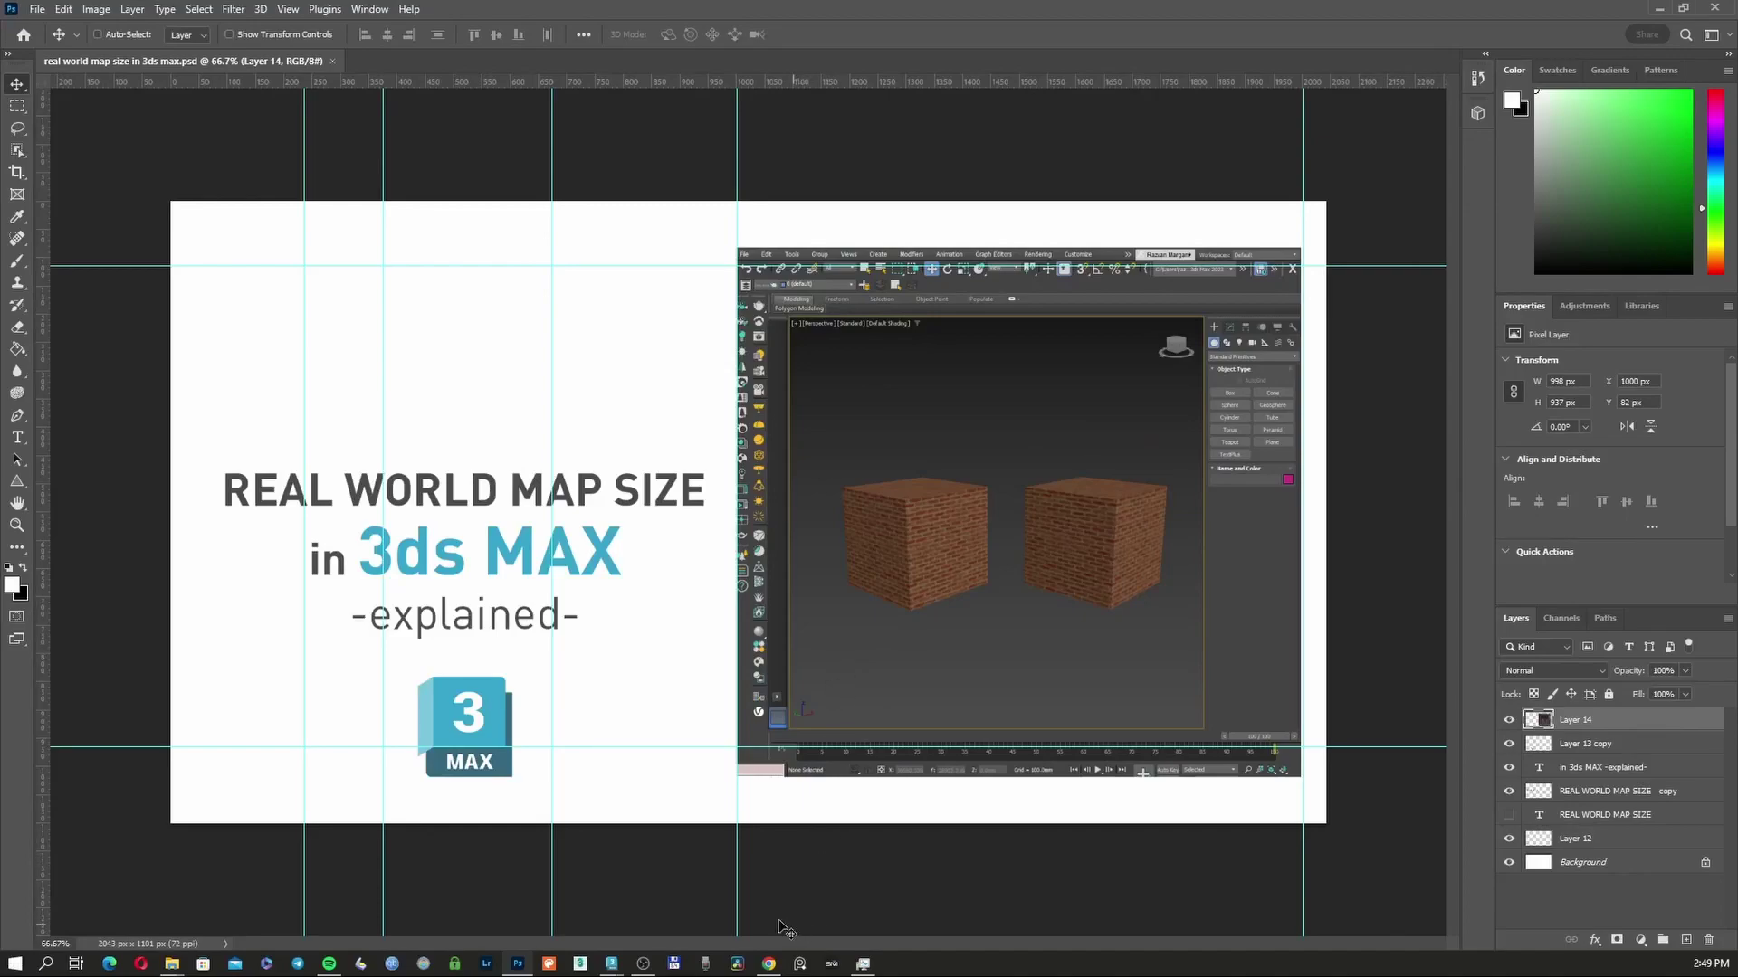
Step: Bring Spotify forward, minimize it, and head back to the 3ds Max city window
click(329, 964)
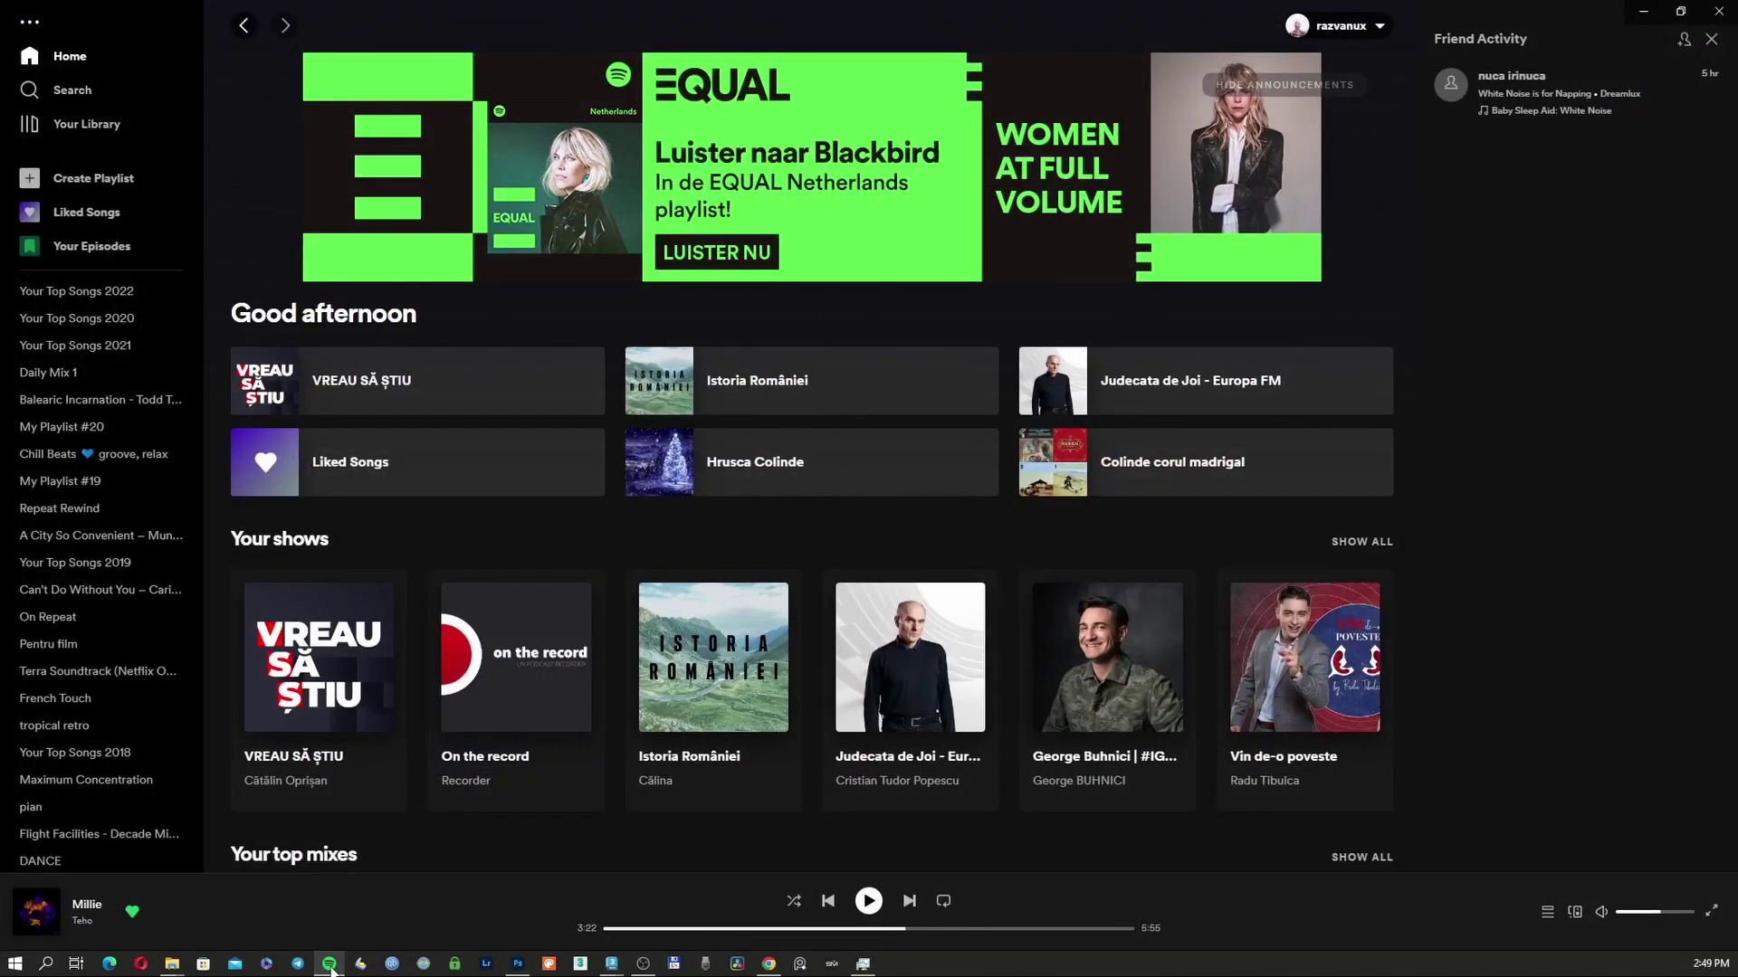
click(330, 964)
mouse_move(771, 964)
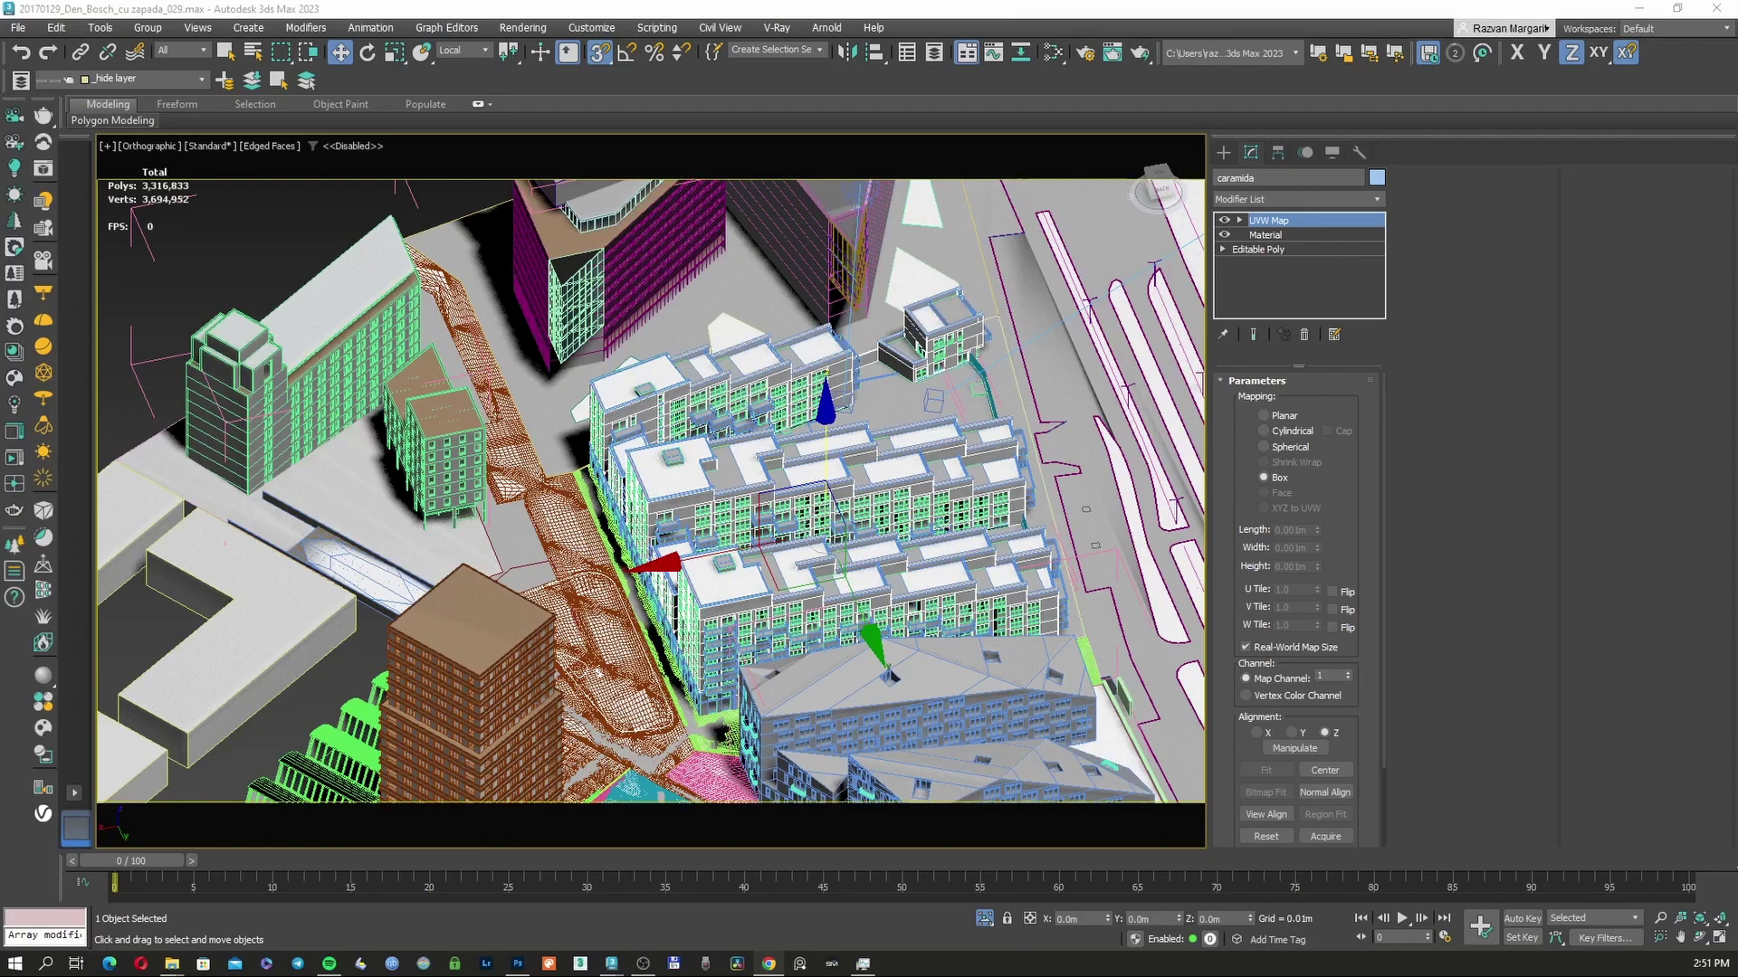
Step: Open File Explorer and show This PC's Properties to reach the About page
key(super+e)
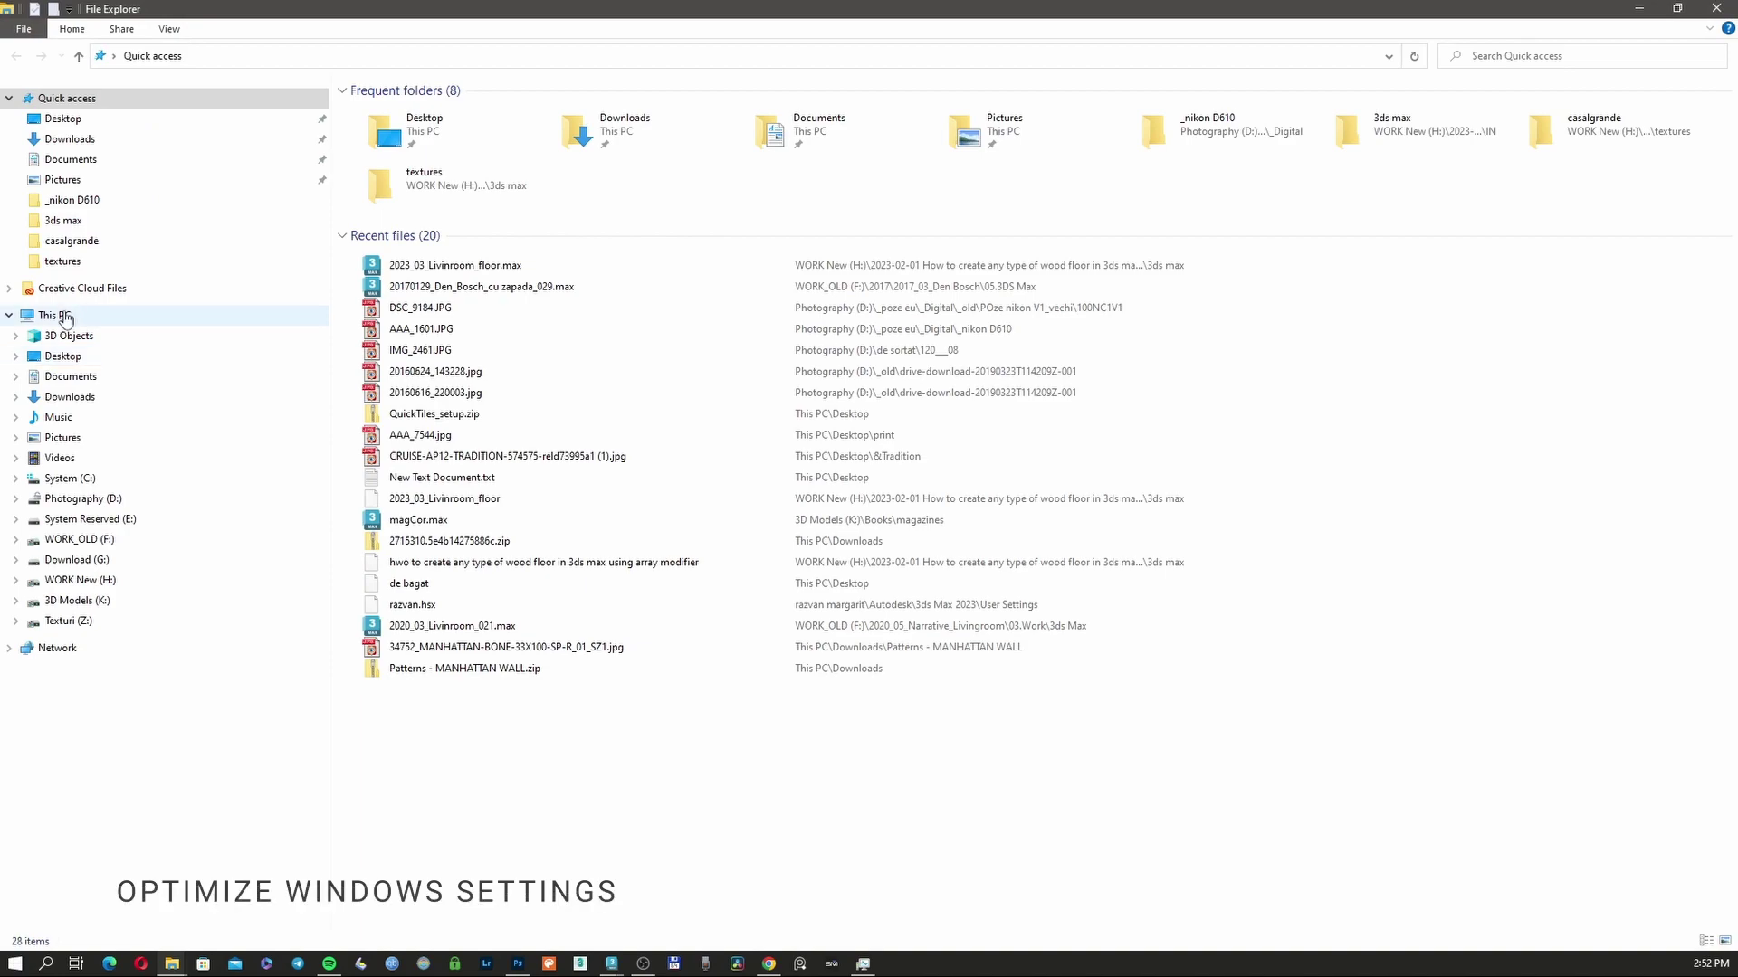
right_click(65, 317)
click(136, 554)
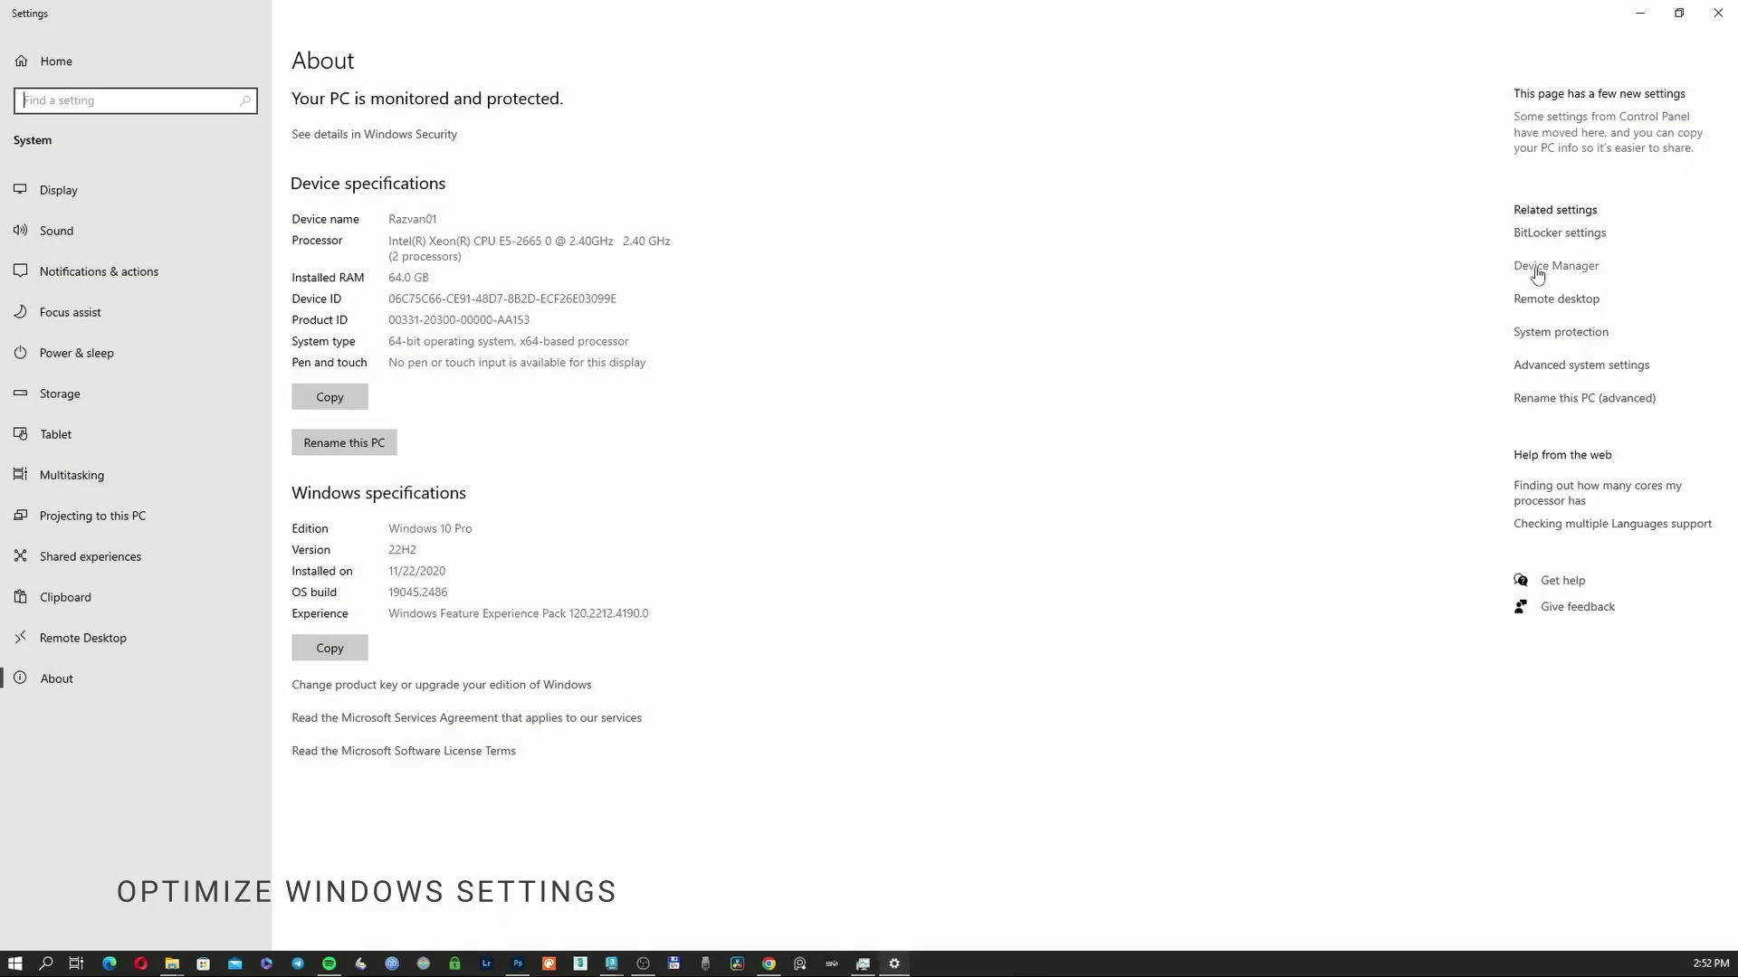
Step: Open Advanced system settings, look through the System Properties tabs, then open Performance Settings
click(1536, 270)
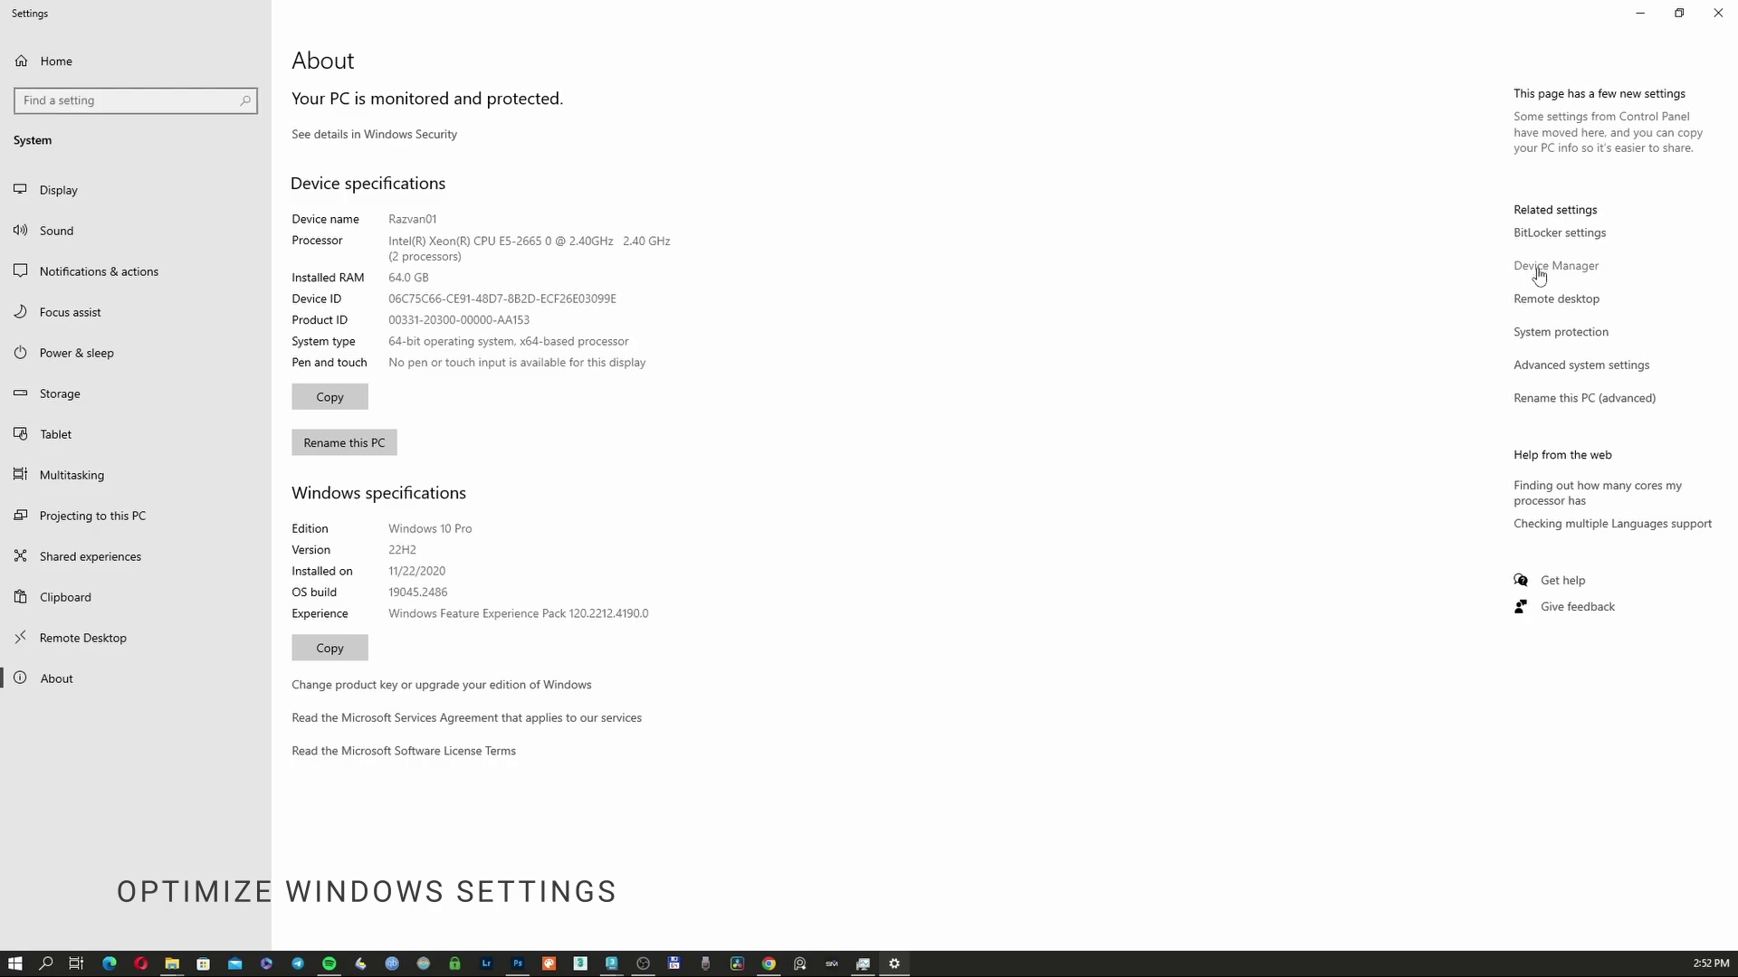
click(1544, 366)
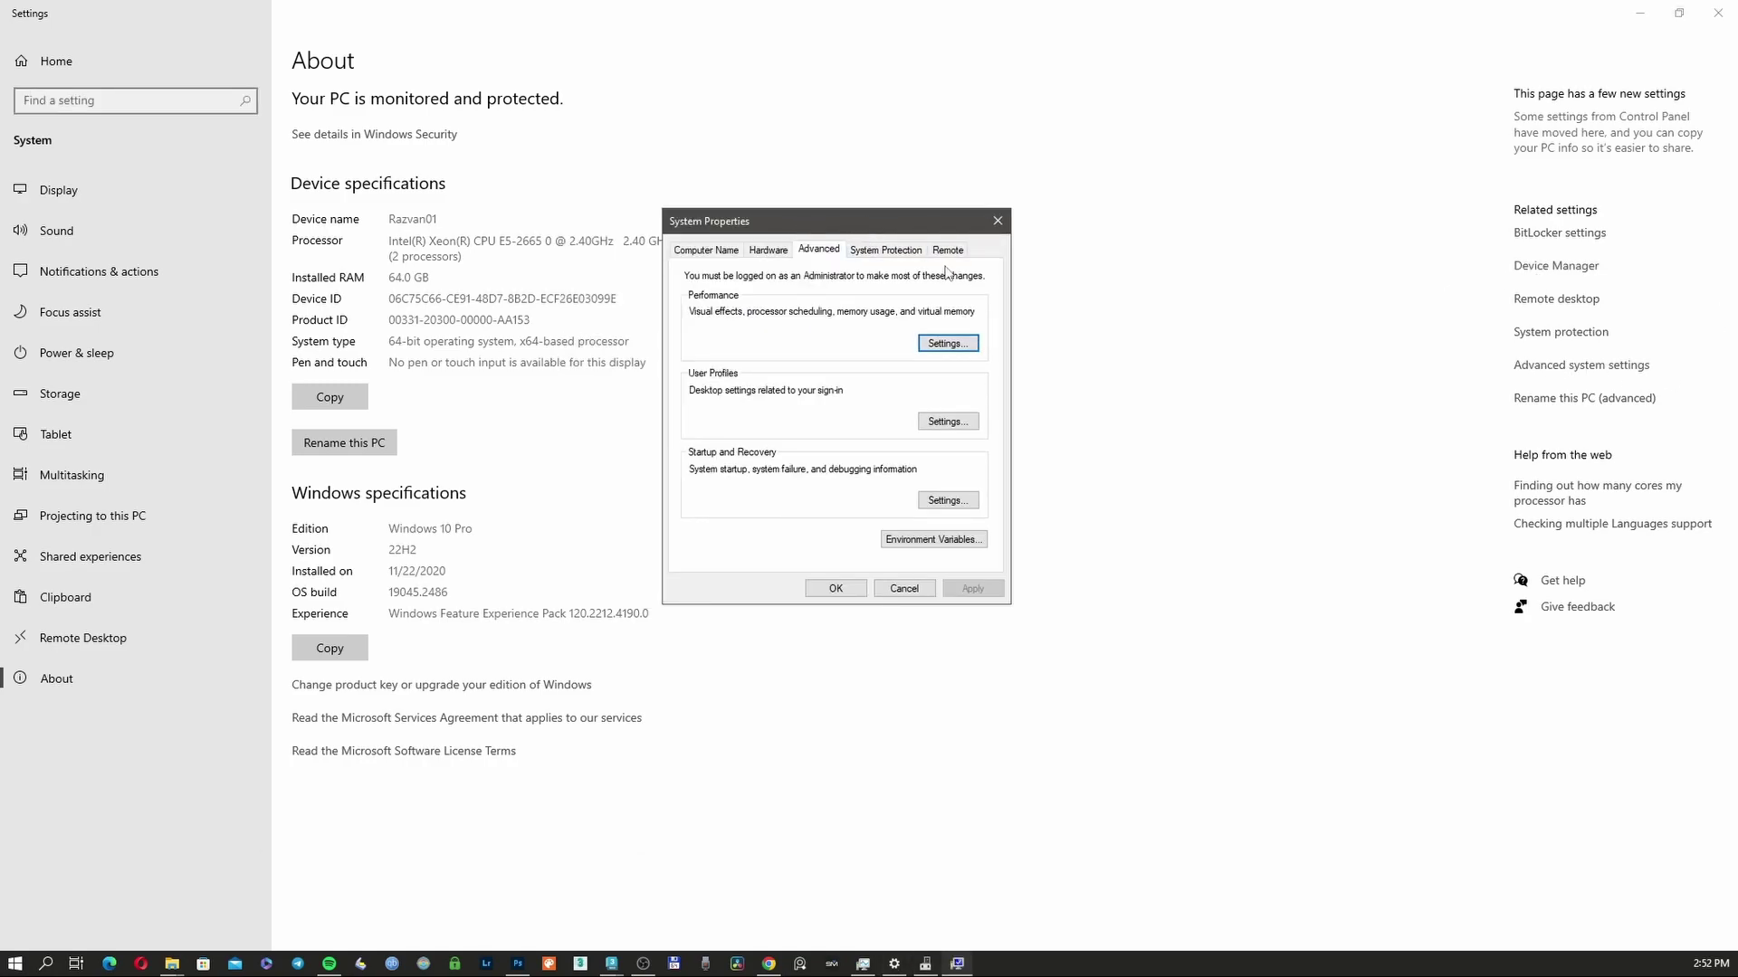
click(698, 253)
click(767, 253)
click(818, 252)
click(885, 252)
click(946, 252)
click(819, 253)
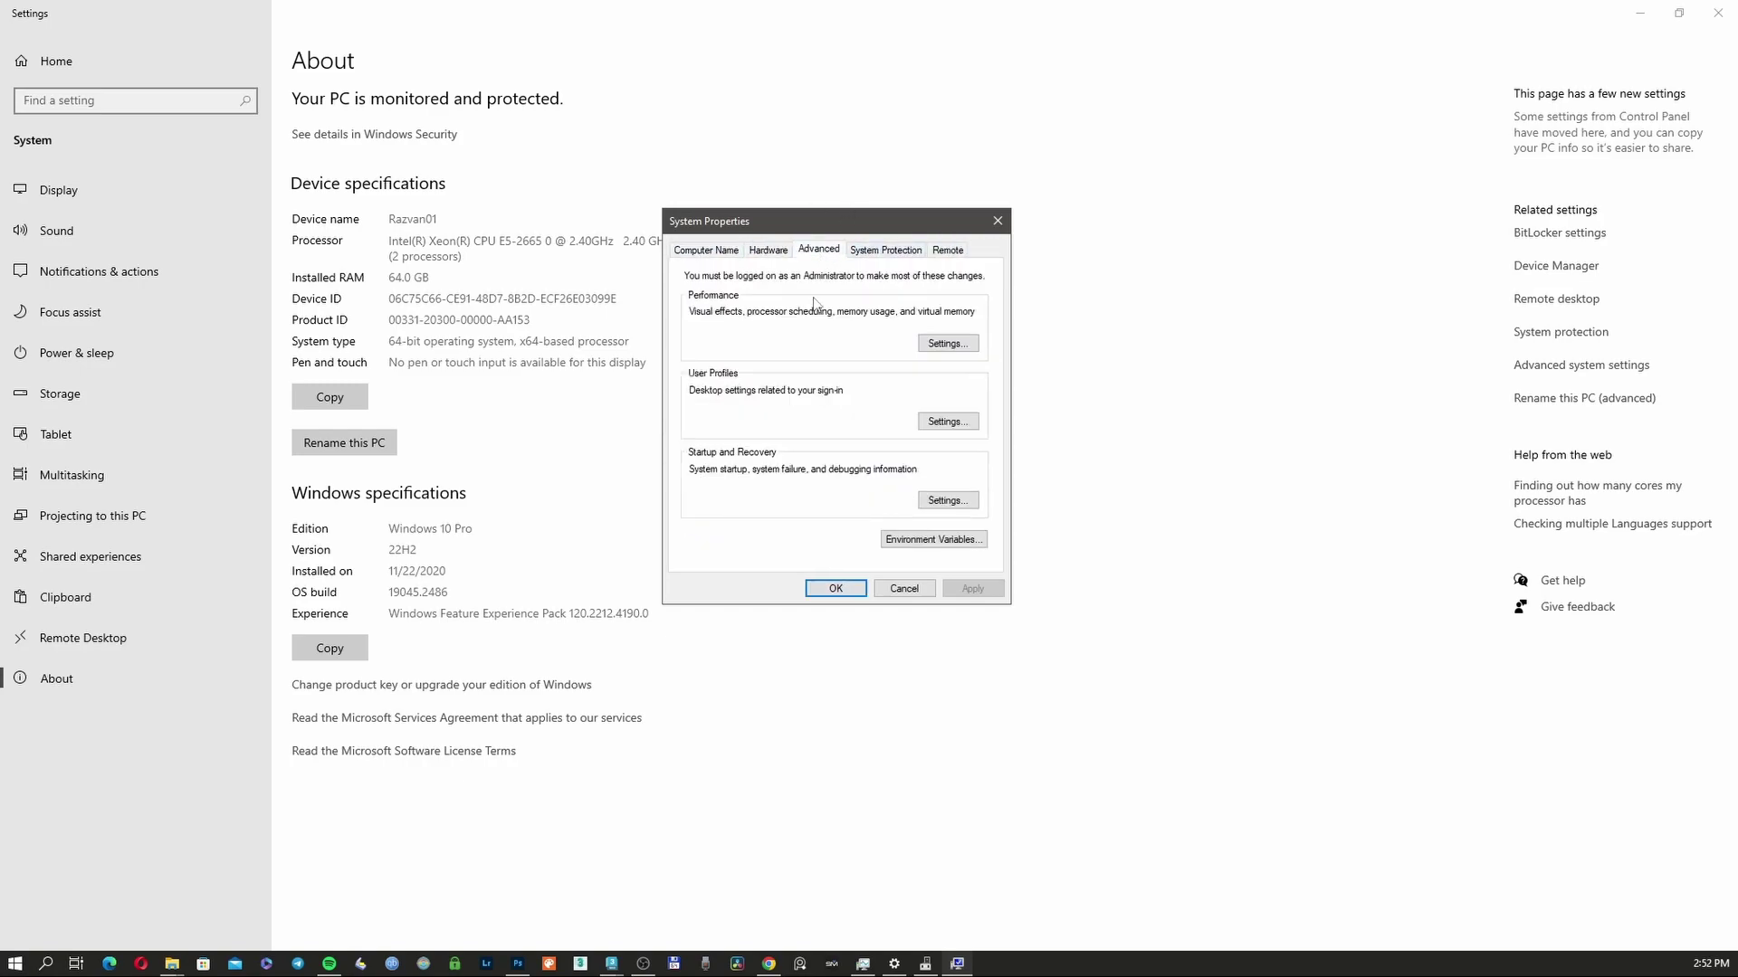
click(947, 344)
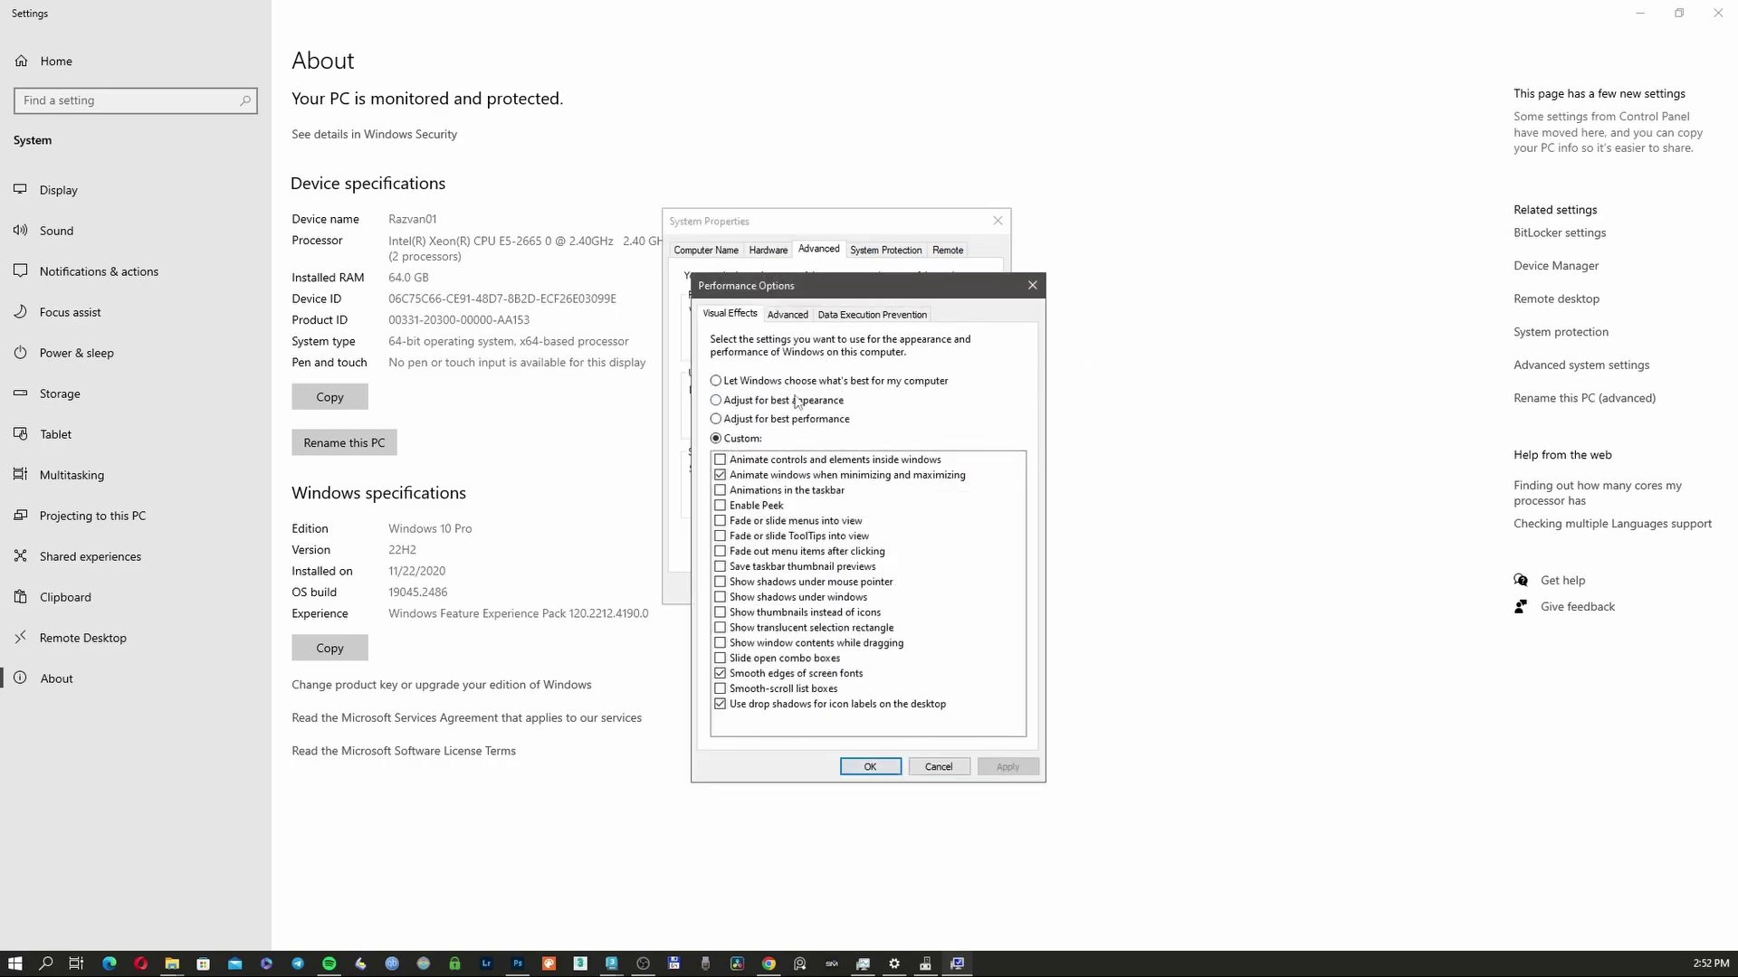
Step: Choose Adjust for best performance, keep only Smooth edges of screen fonts, and apply with OK
click(764, 384)
click(733, 705)
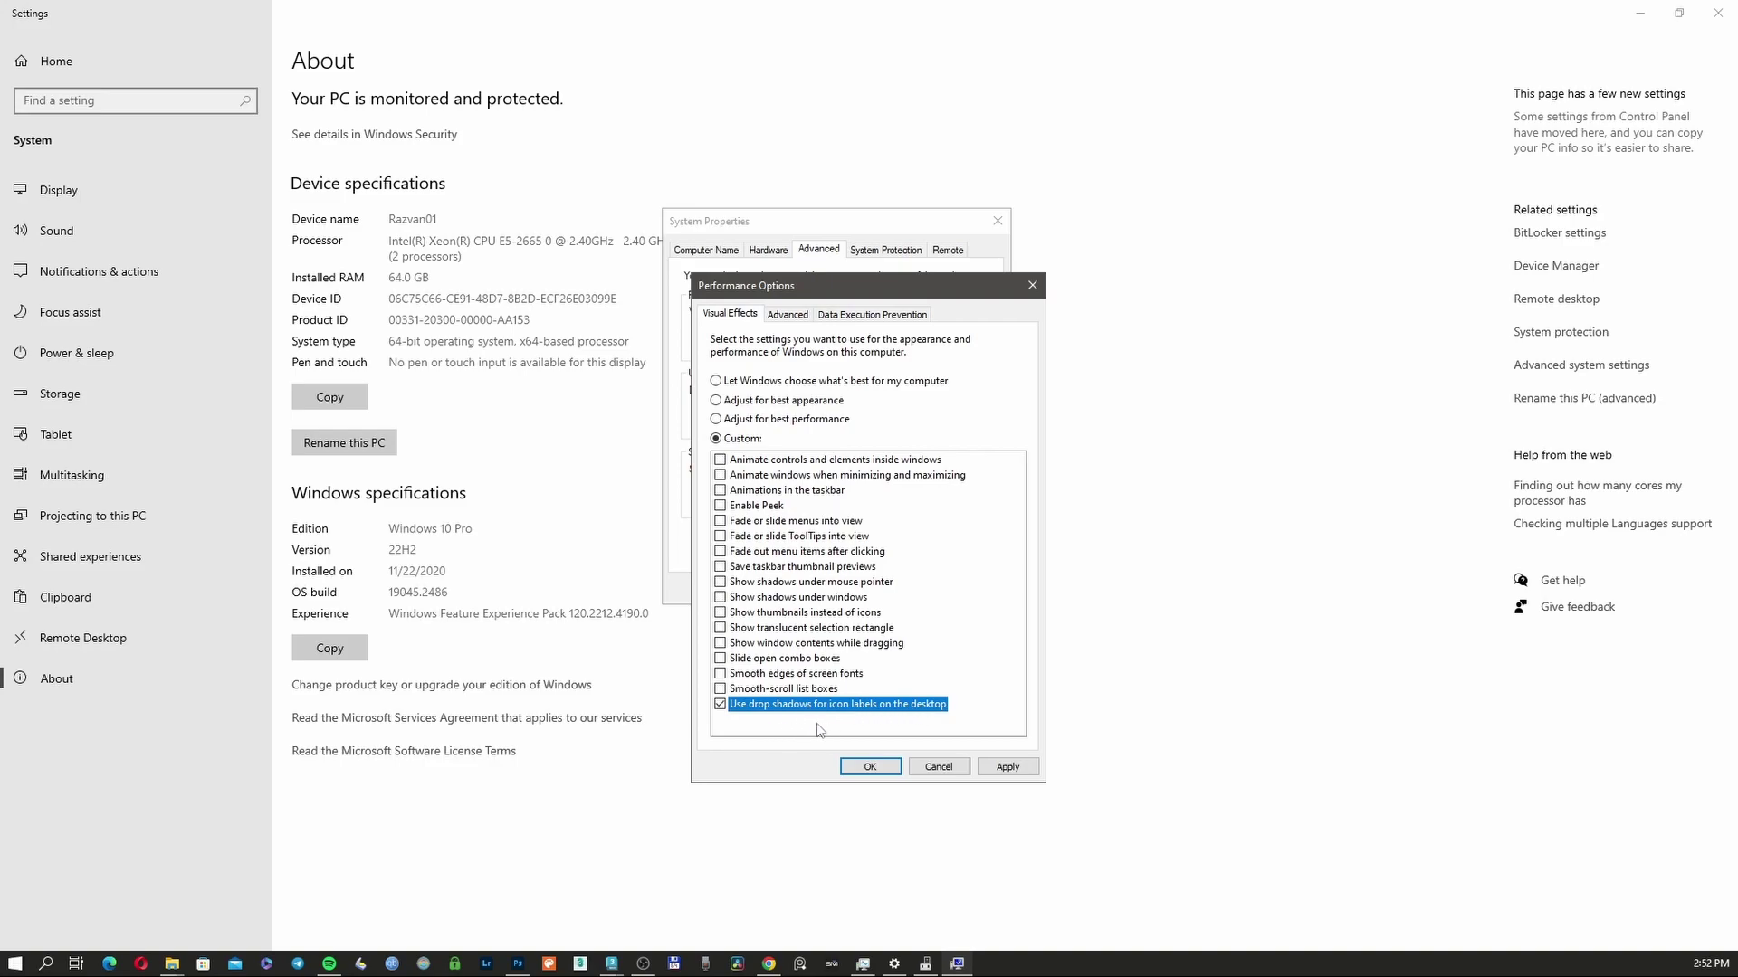
click(721, 705)
click(721, 674)
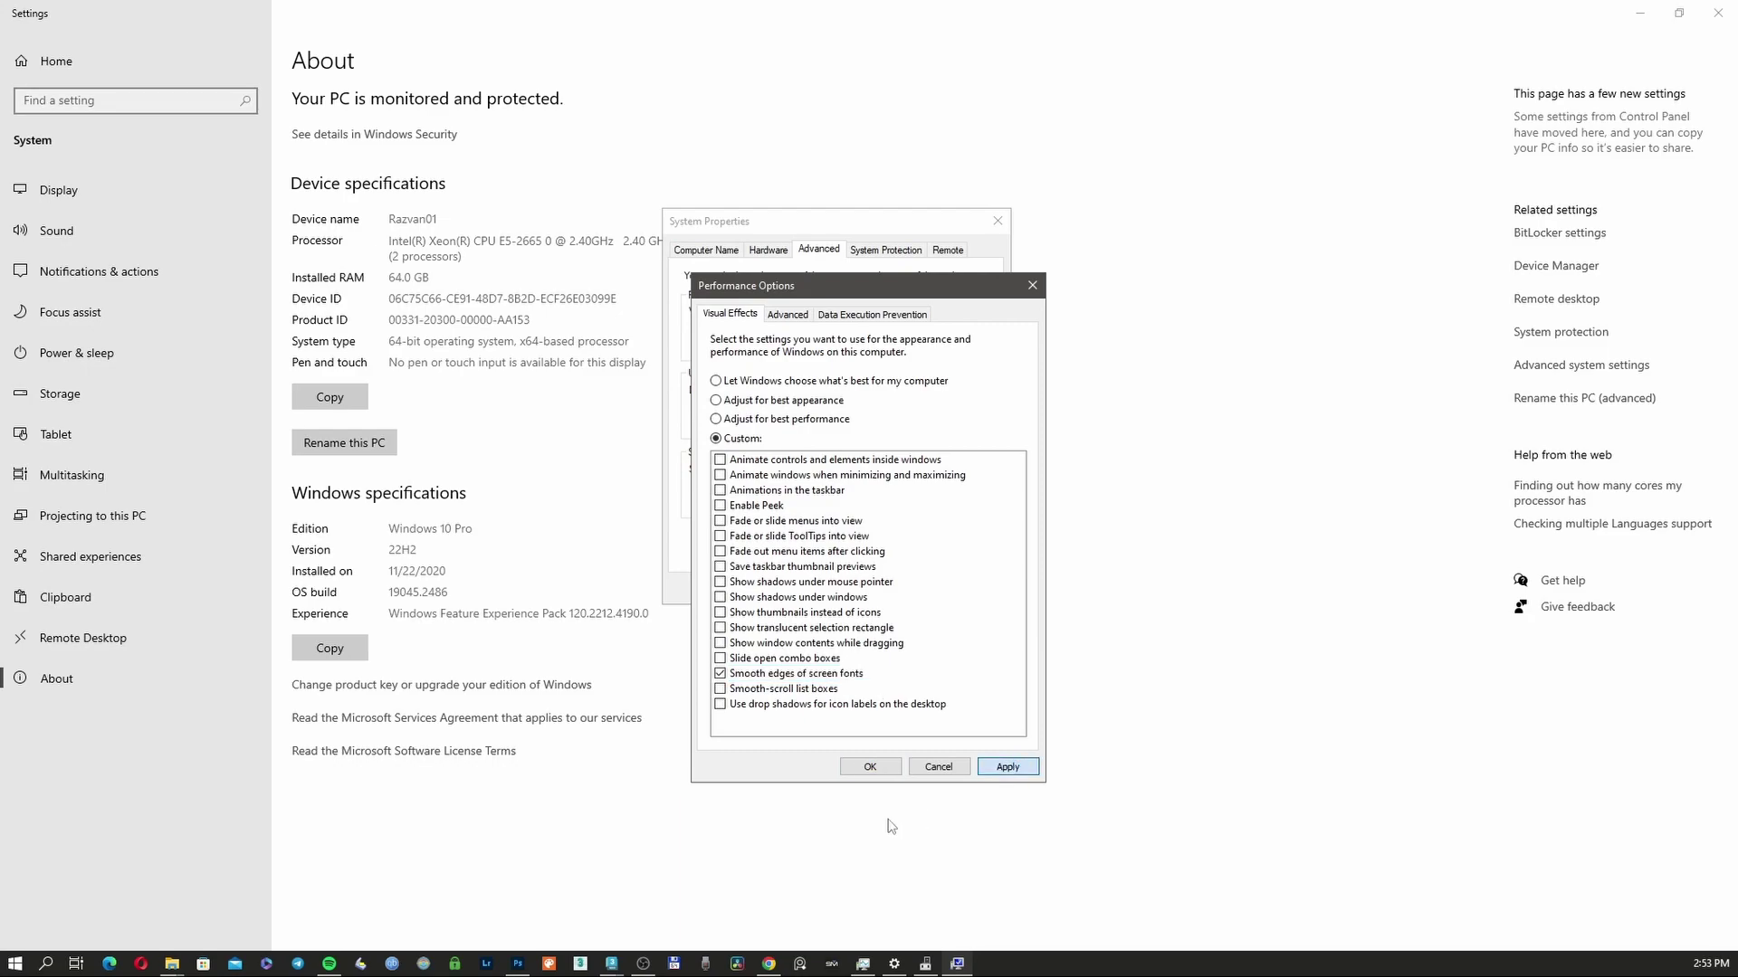
click(871, 768)
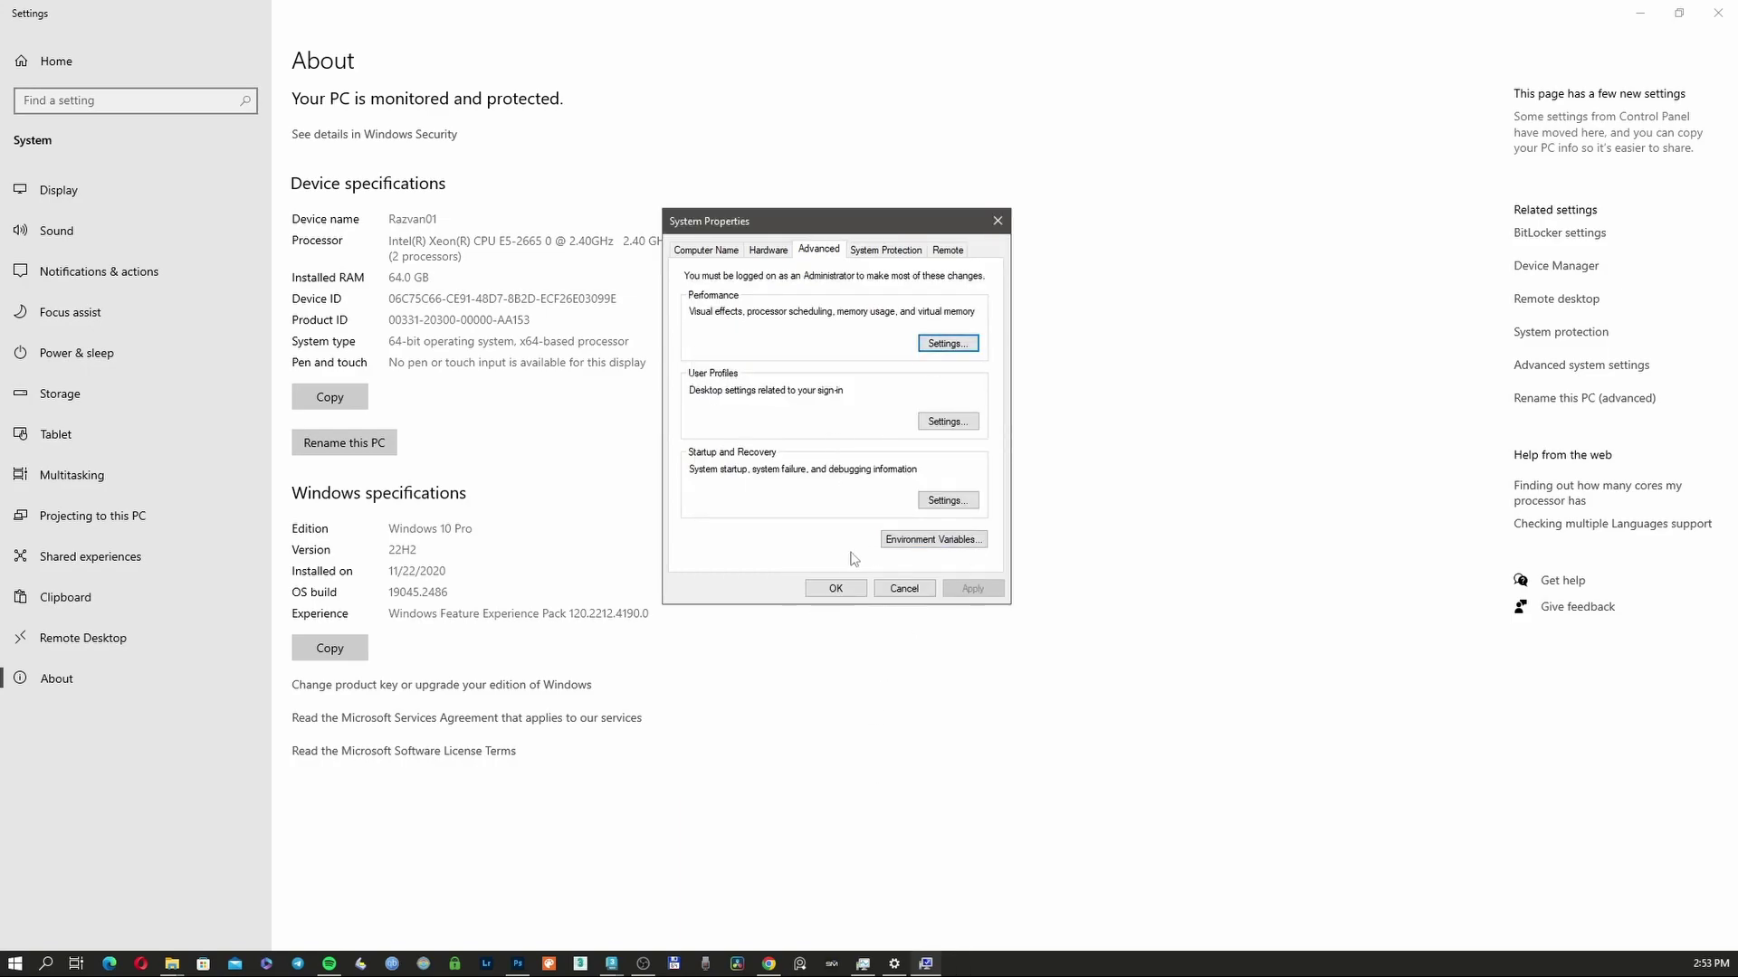
Step: Close System Properties and Settings, search 'power', and open Additional power settings from Power & sleep
click(837, 590)
key(alt+F4)
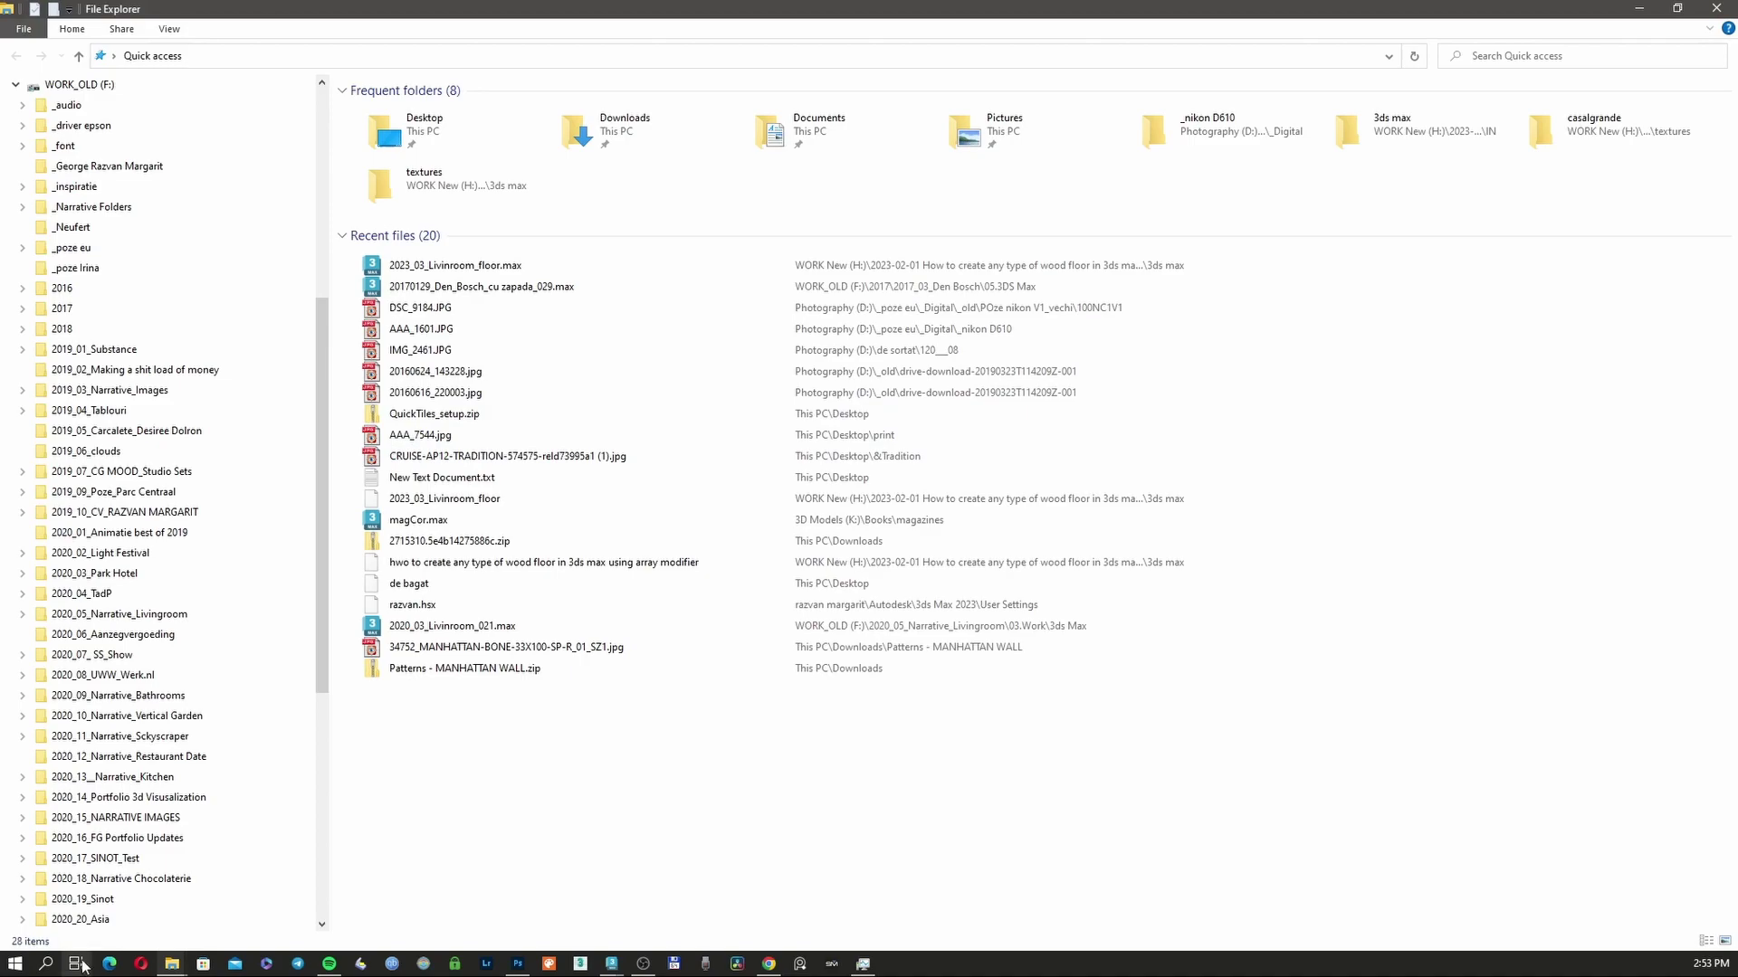
click(53, 965)
text(power)
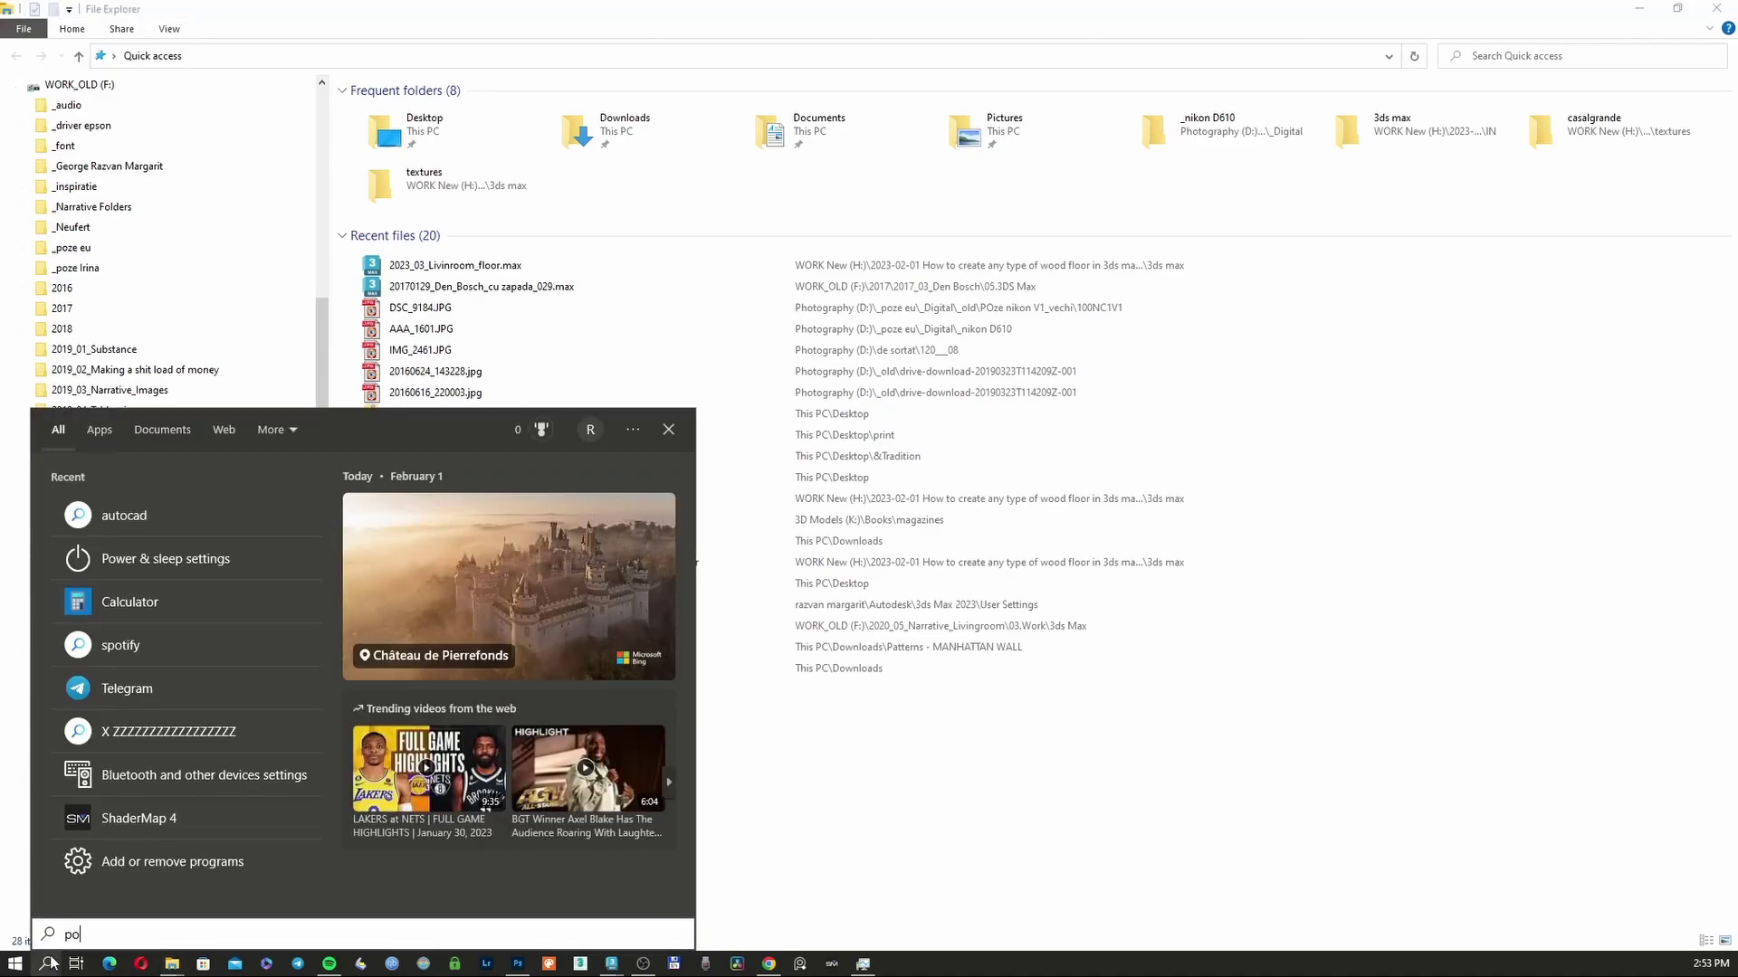
key(Return)
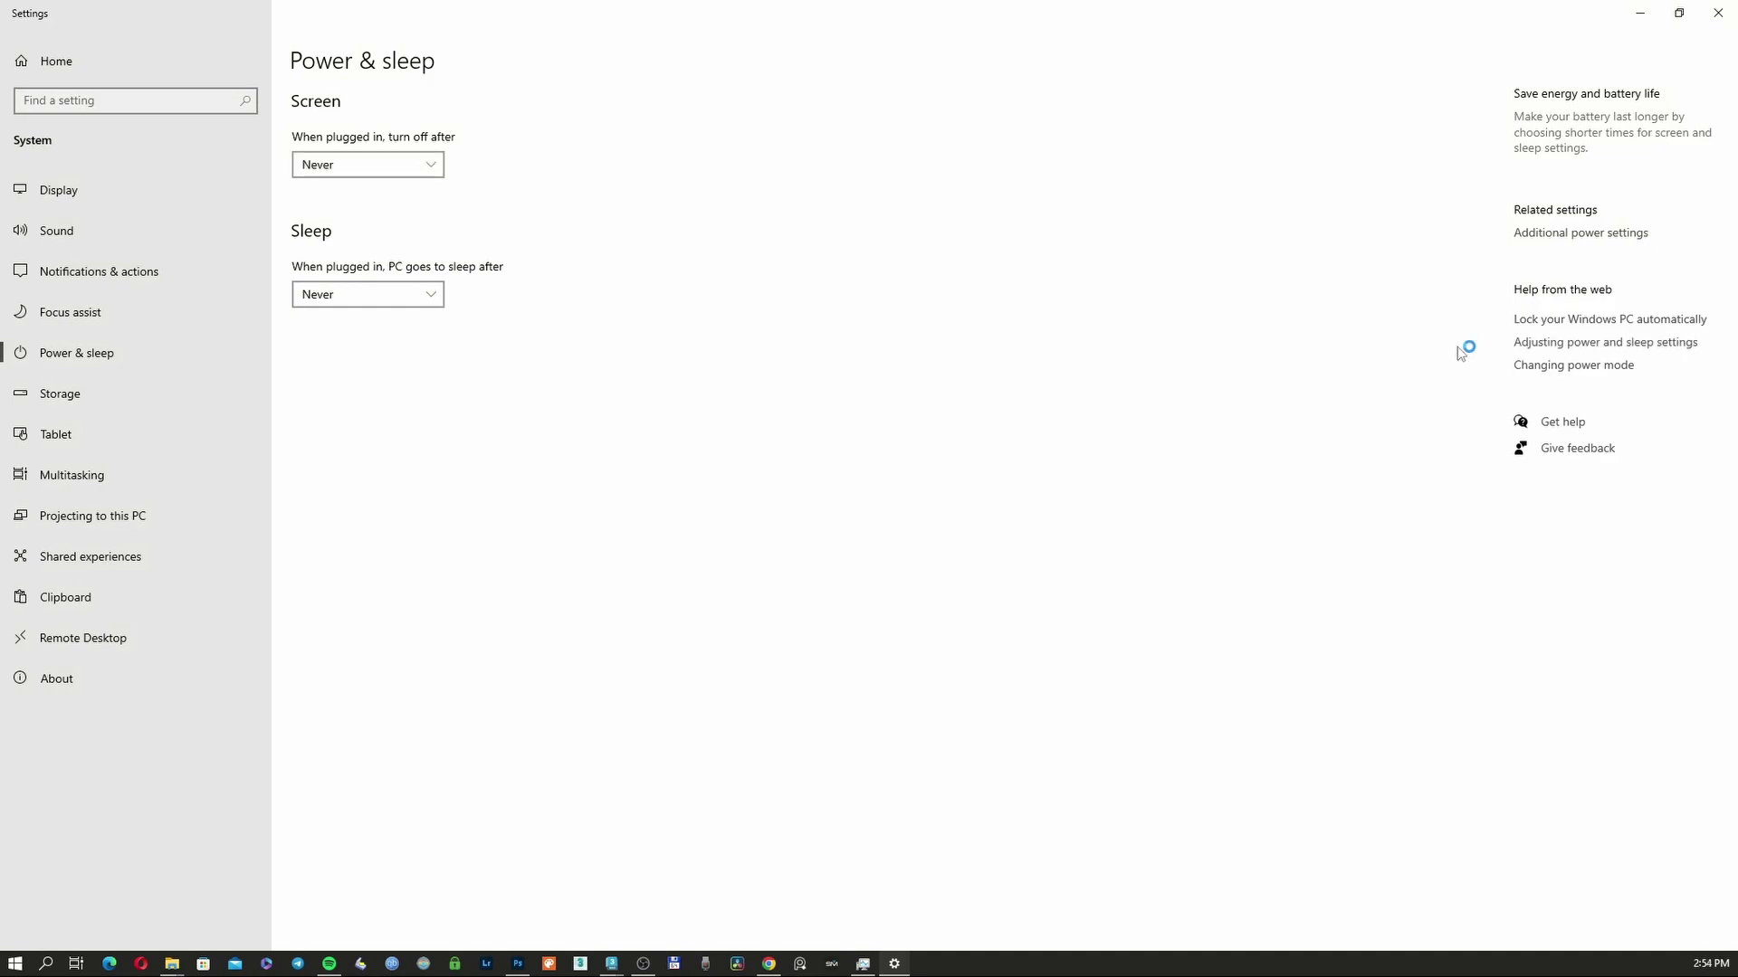
click(1585, 236)
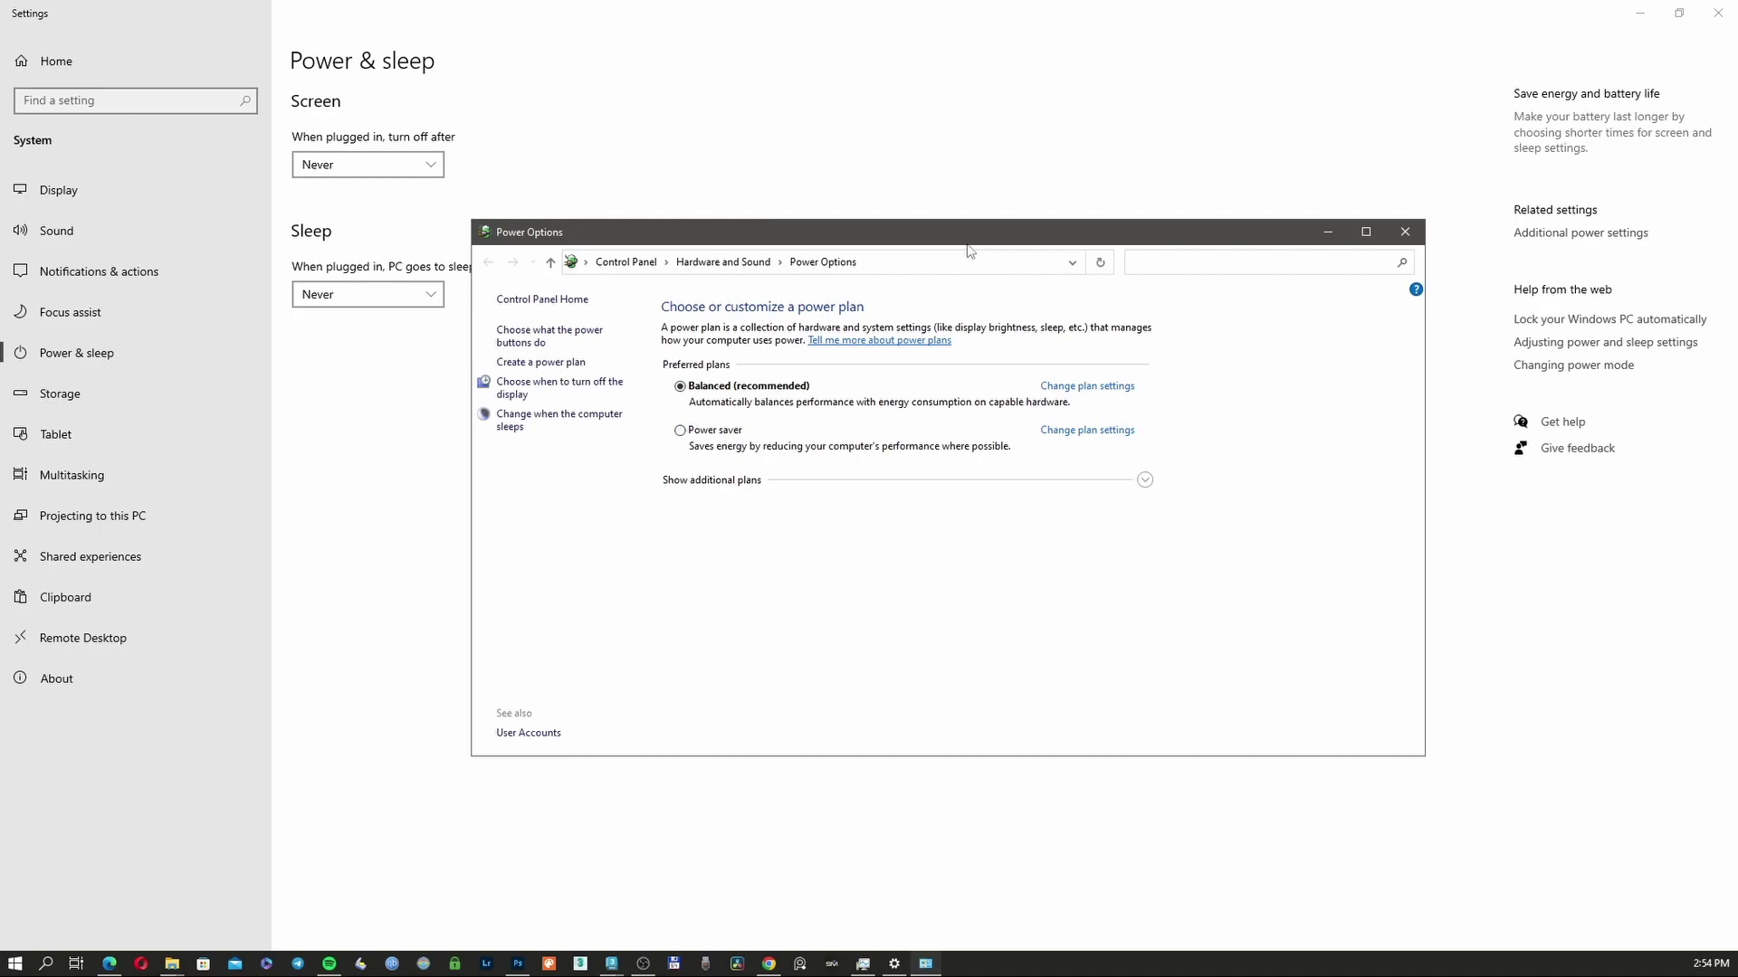
Step: Open the advanced power settings and switch them to the High performance plan
click(1052, 377)
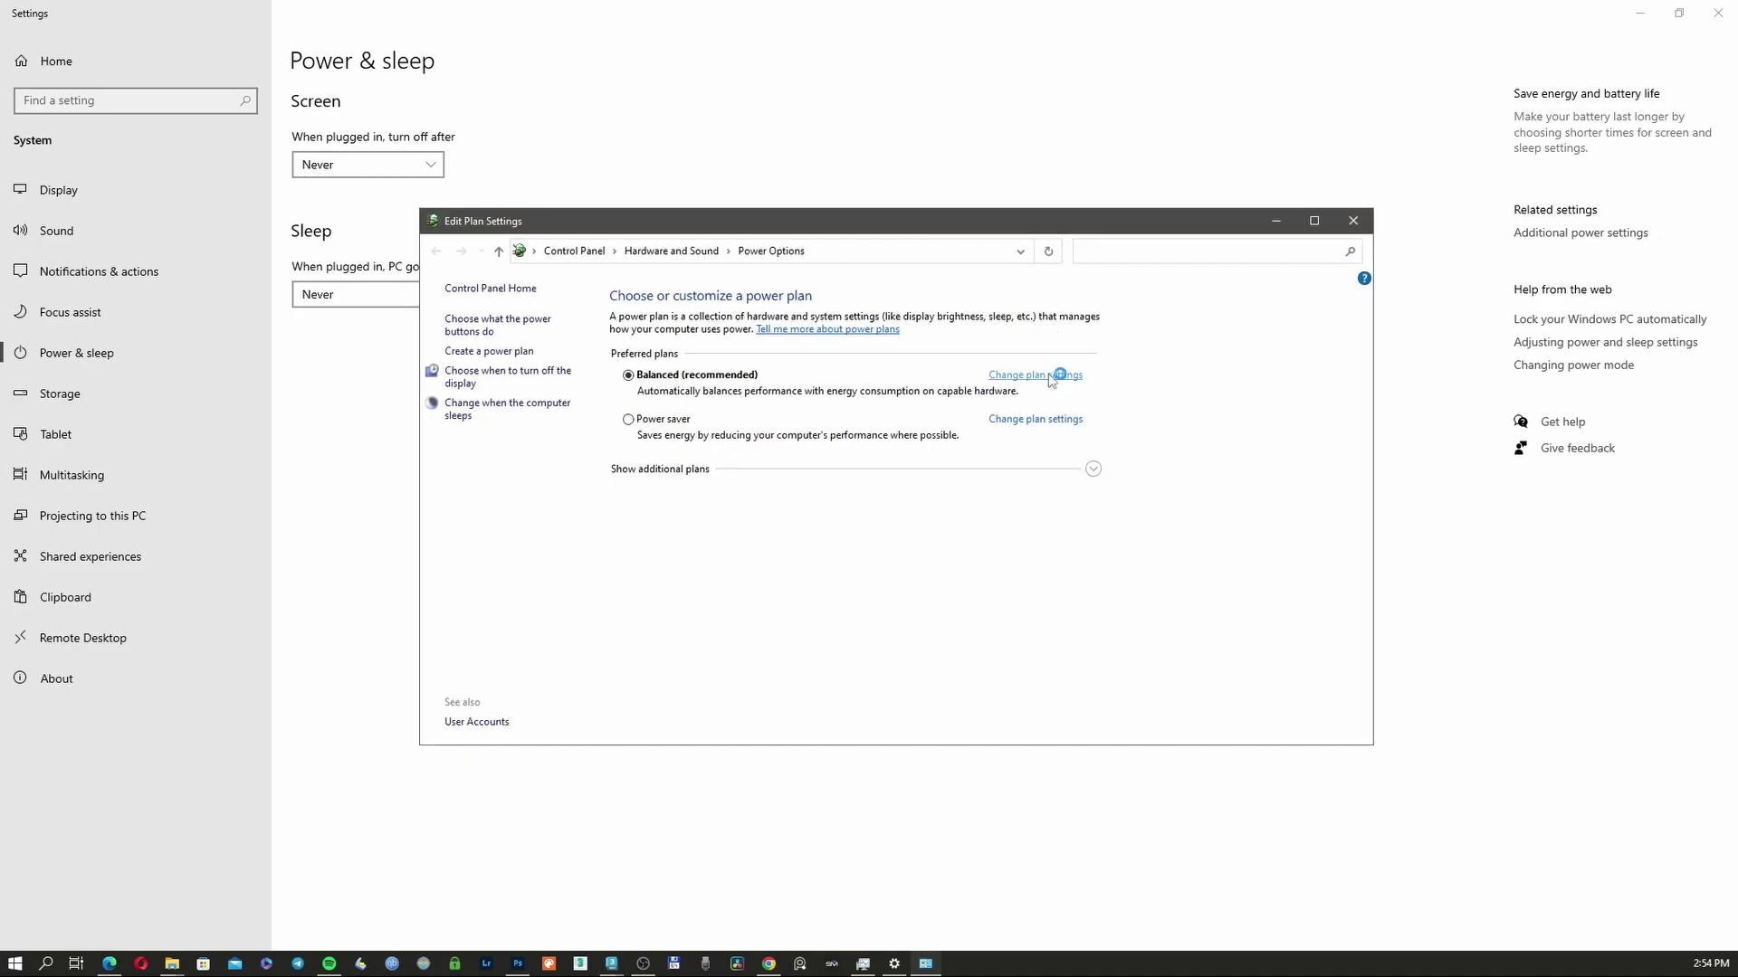
click(726, 442)
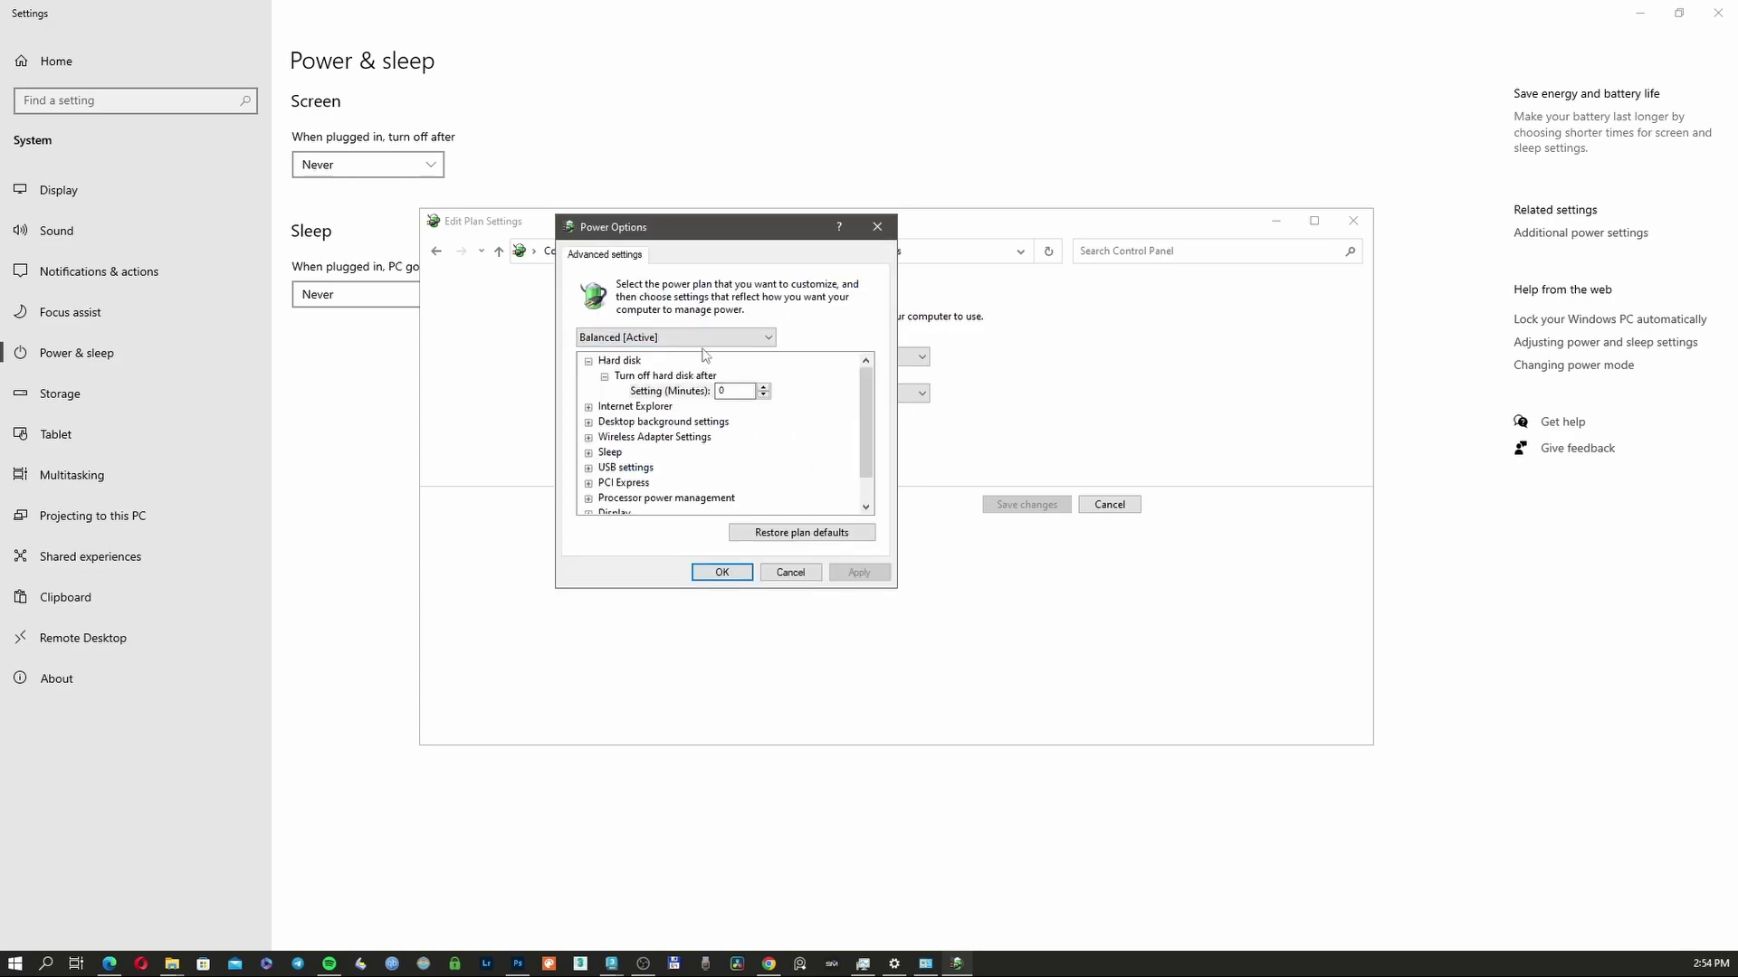
click(692, 340)
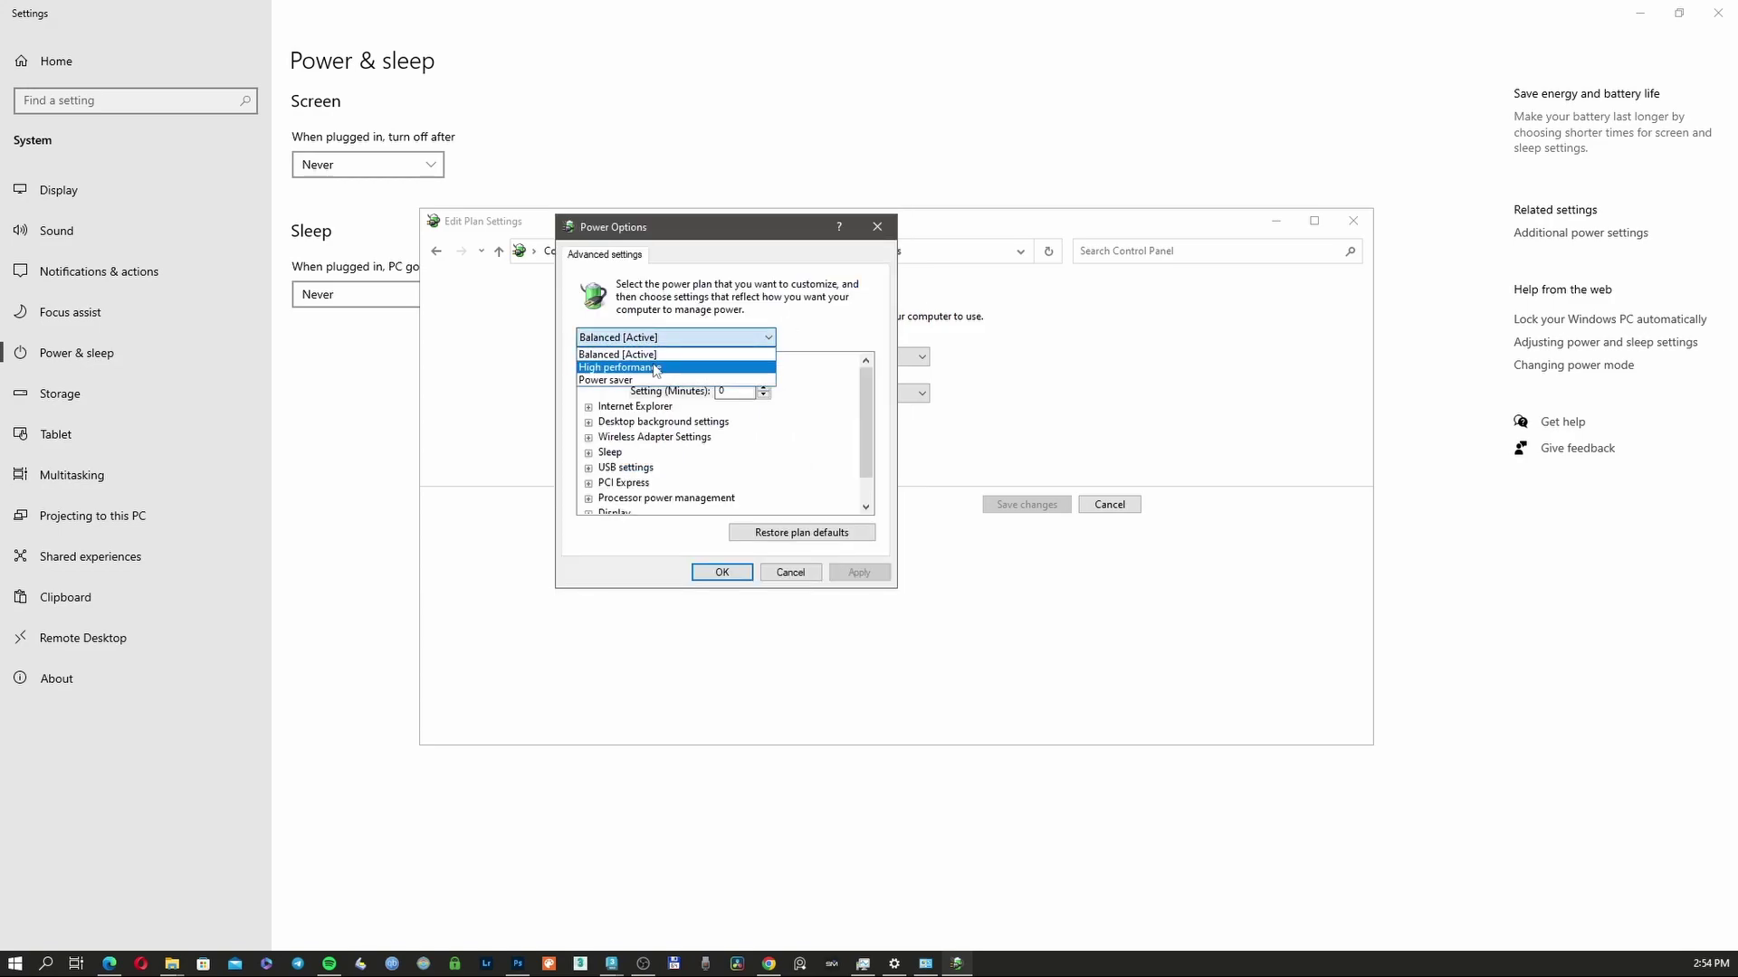
click(674, 367)
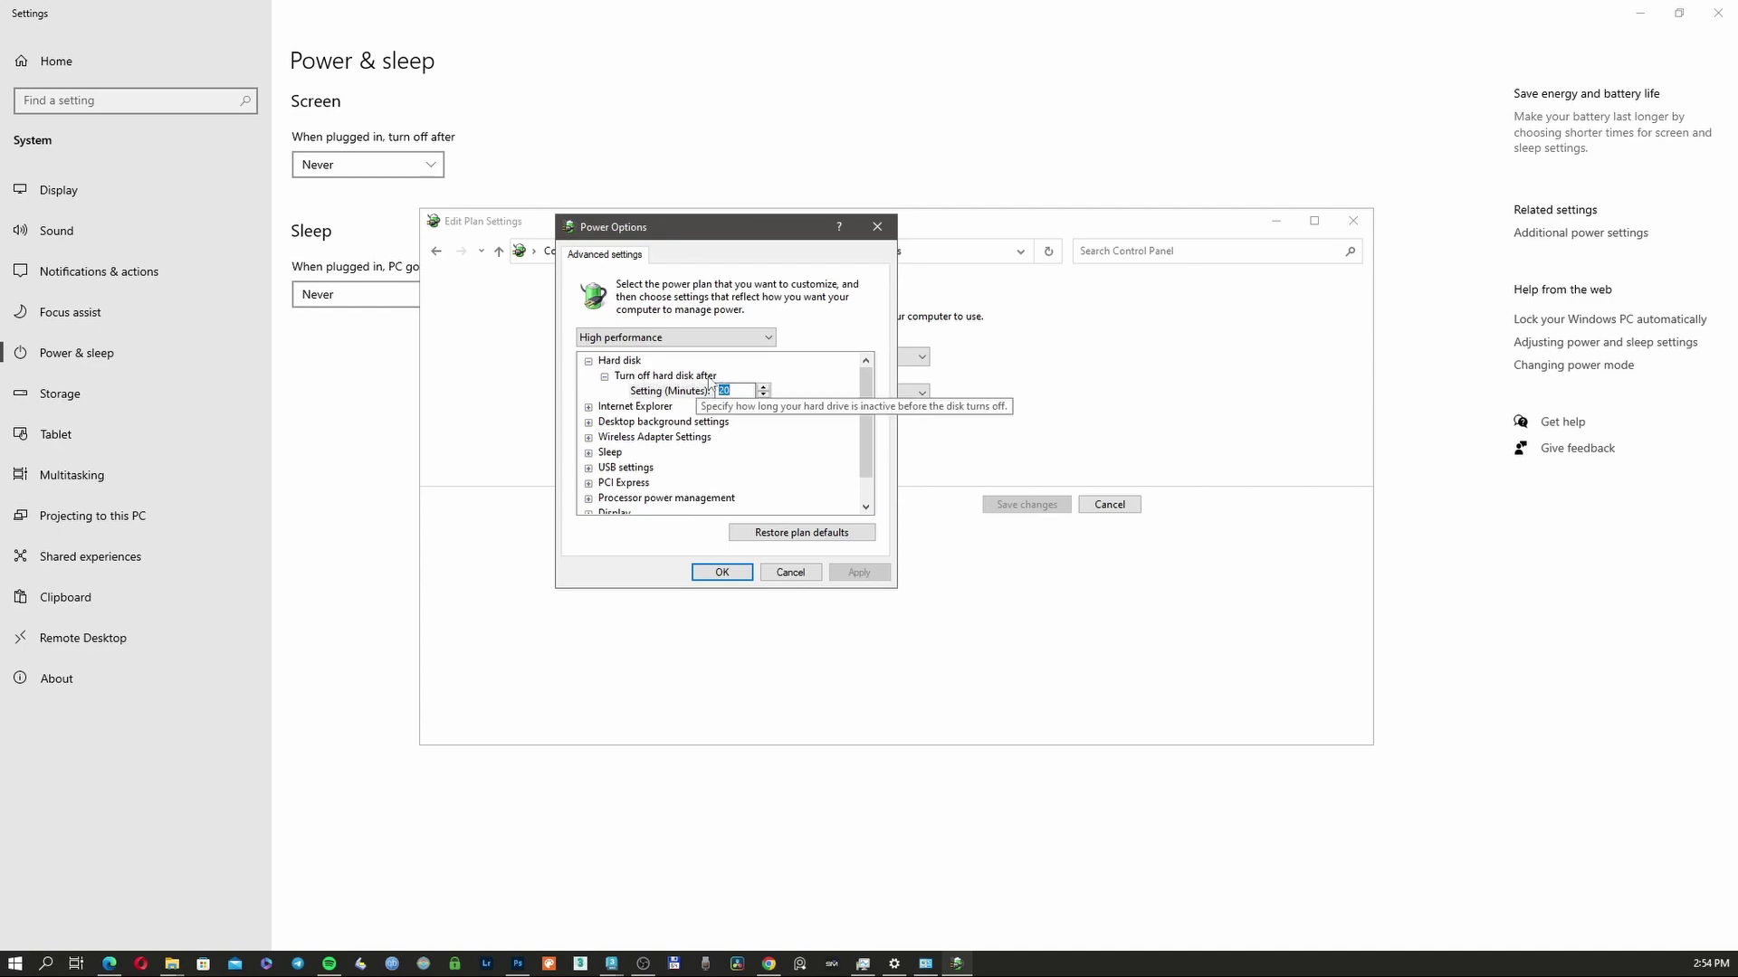
text(0)
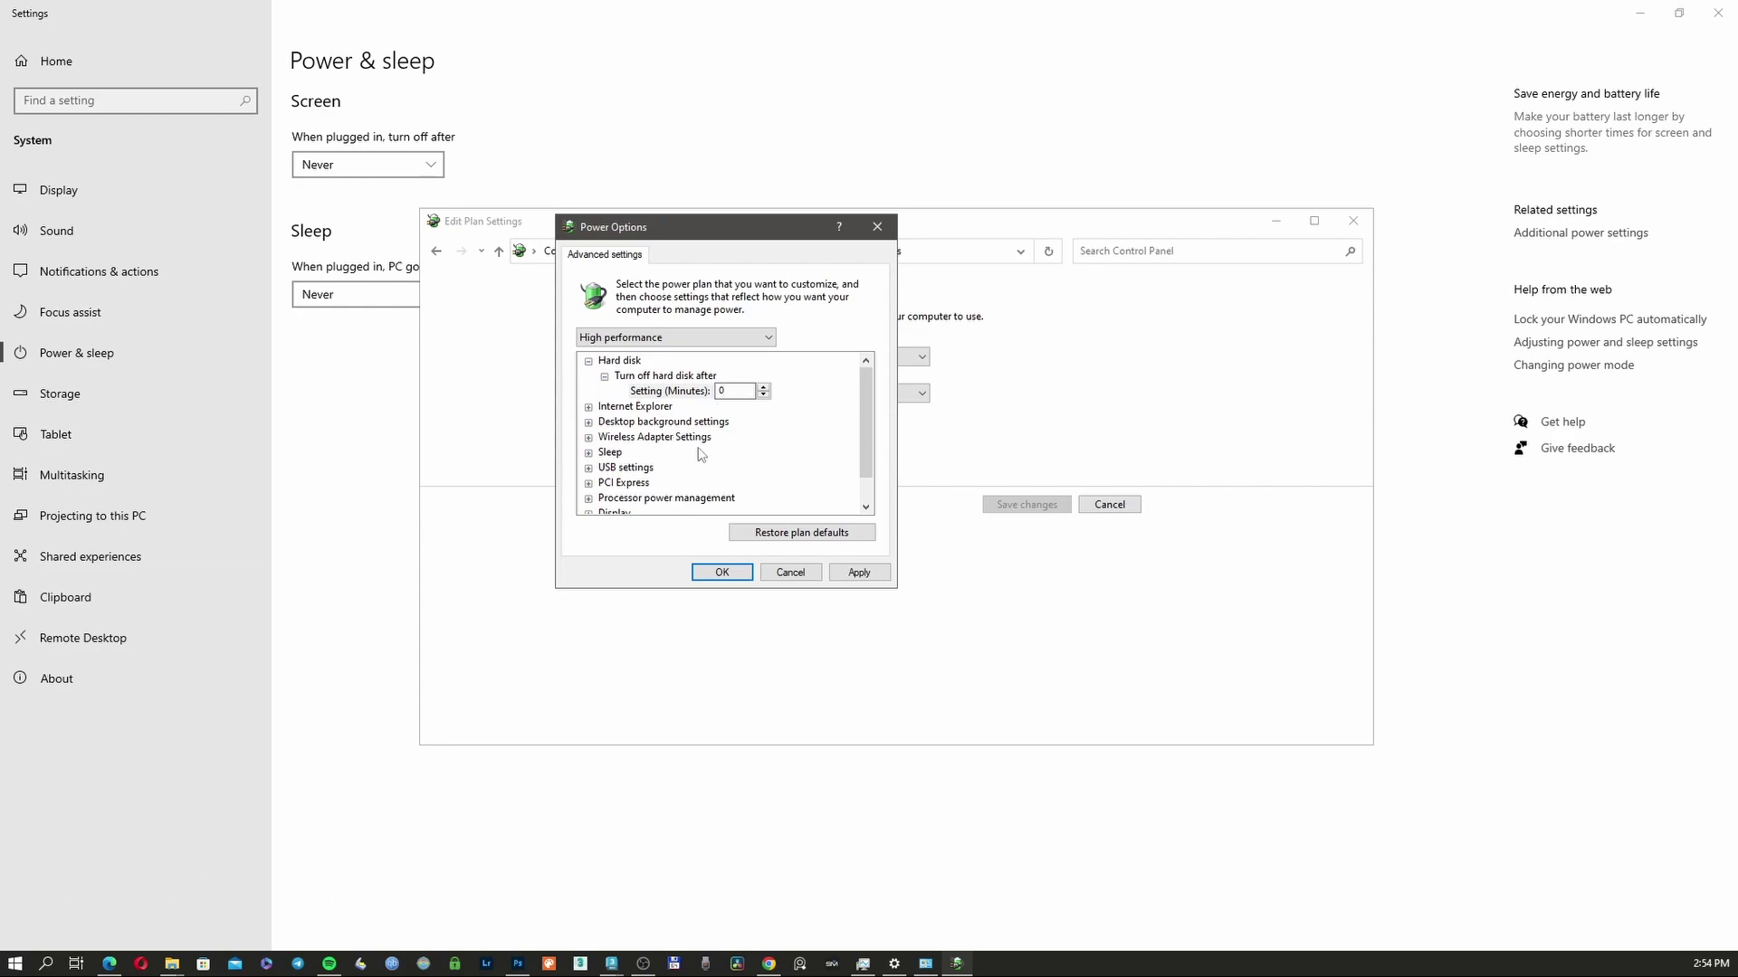
Step: Expand the Sleep settings and set the sleep-after timeout to 0 minutes
click(588, 452)
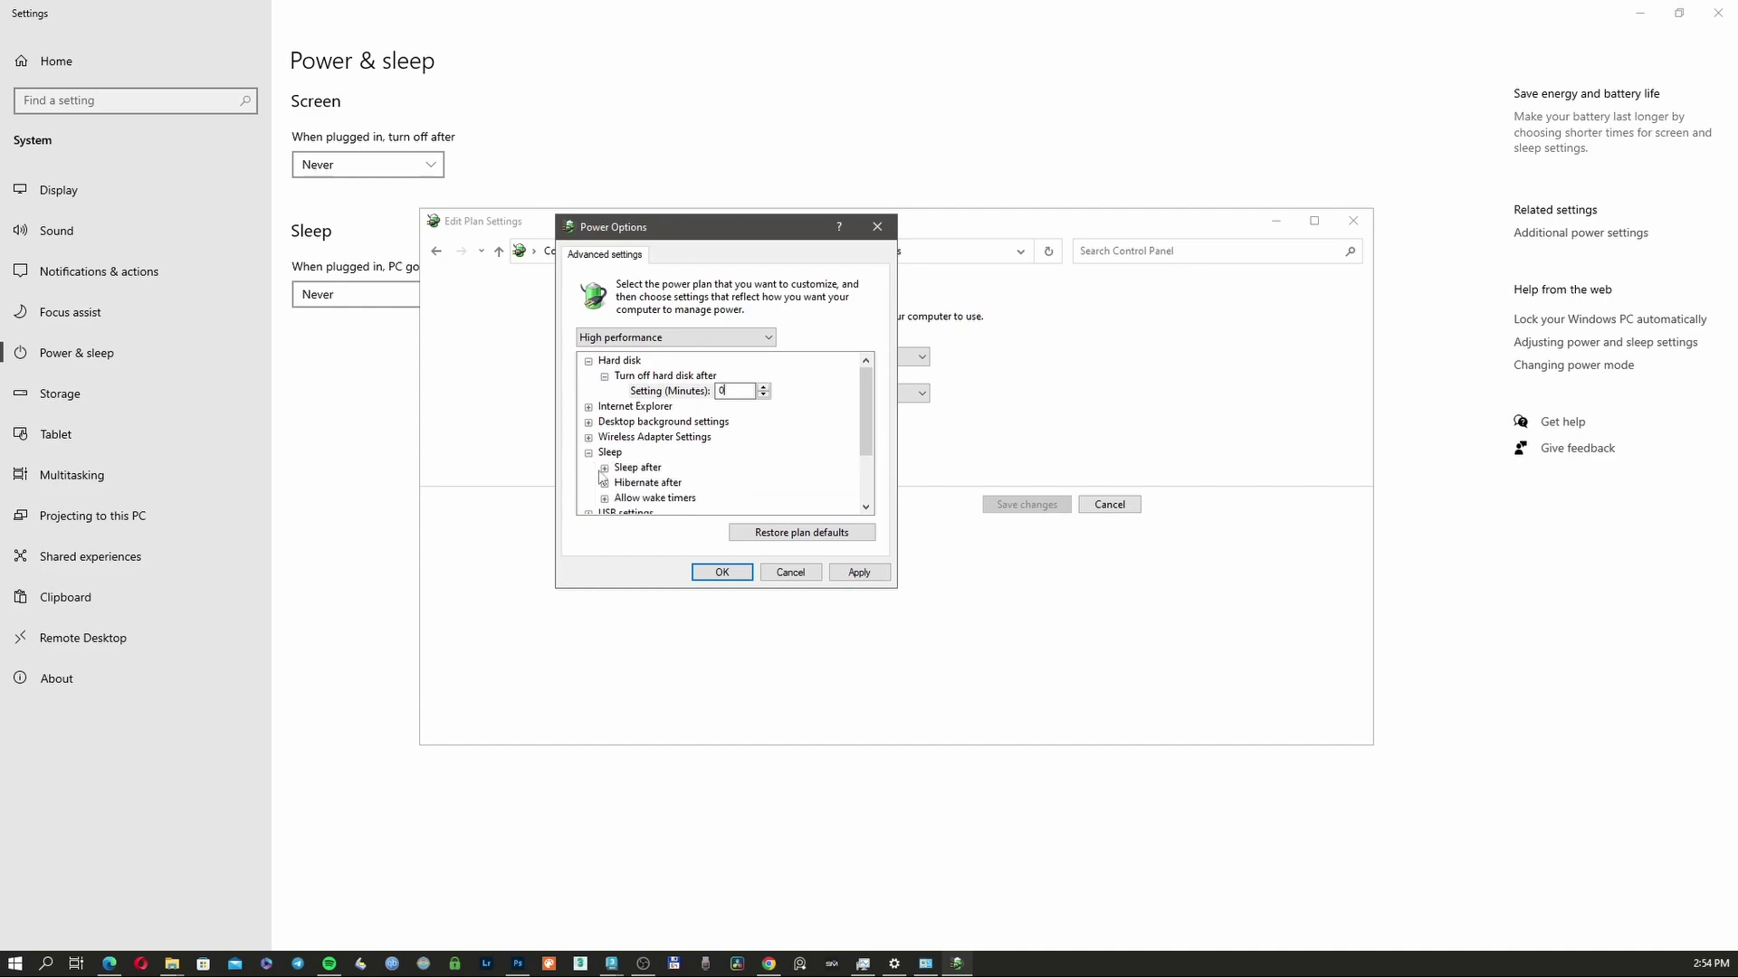
click(603, 468)
click(683, 482)
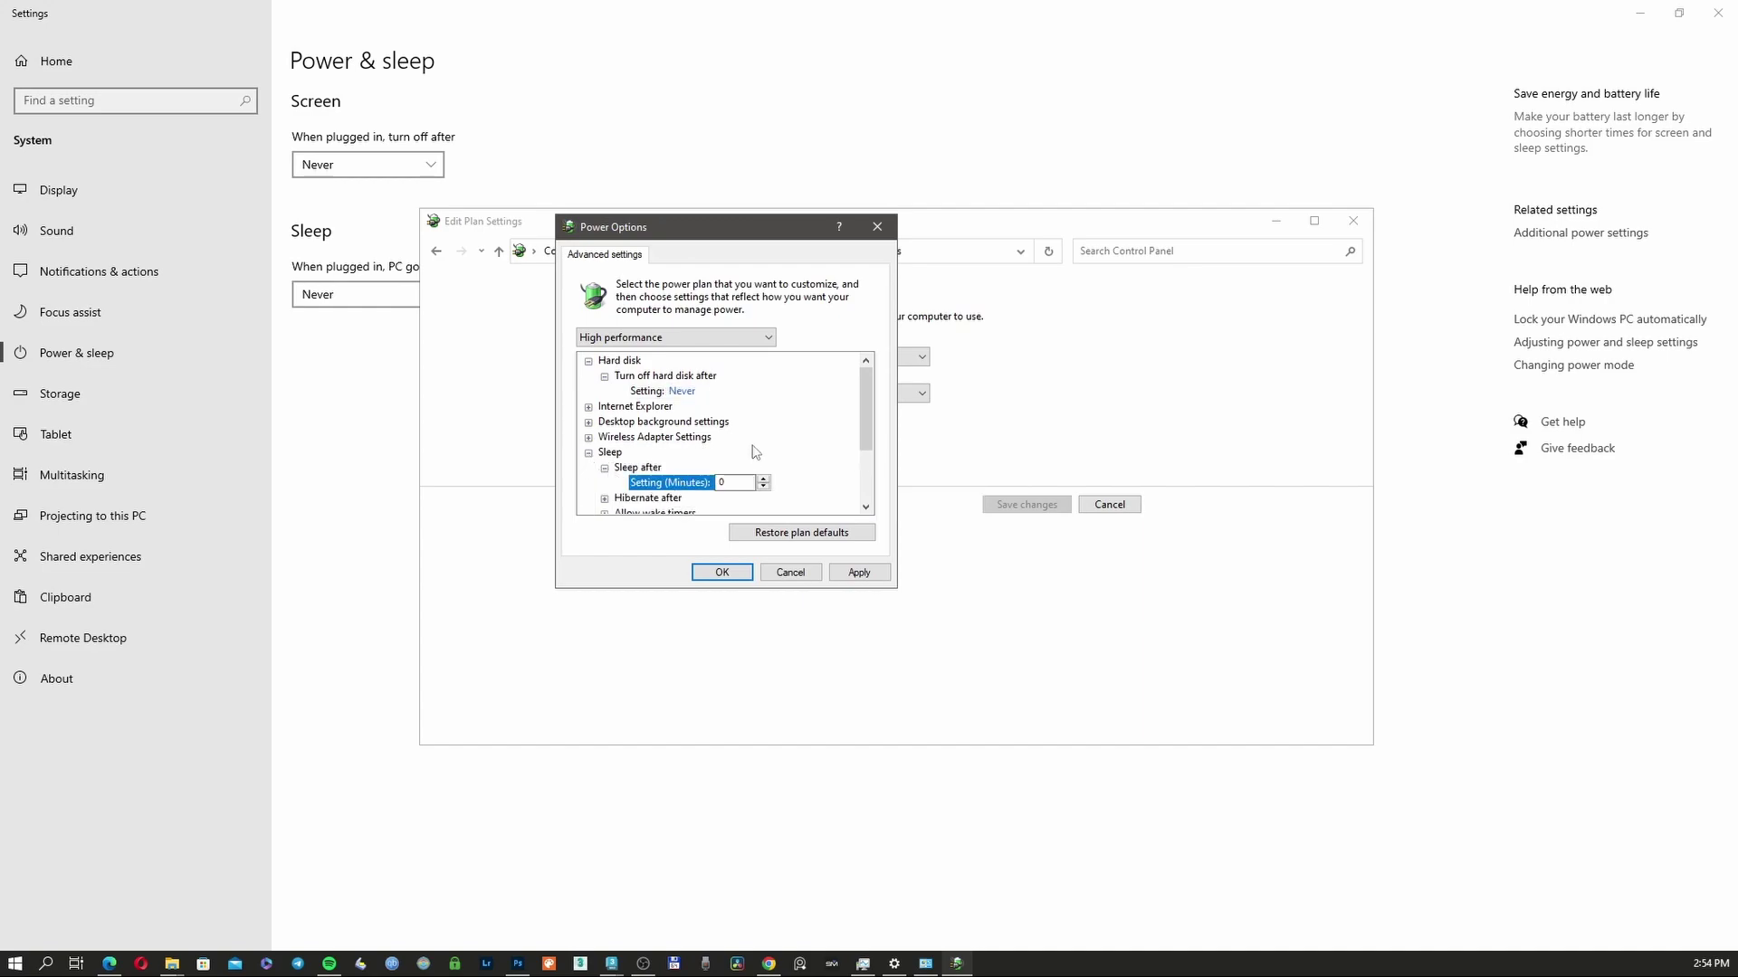
click(603, 497)
scroll(683, 502, down, 2)
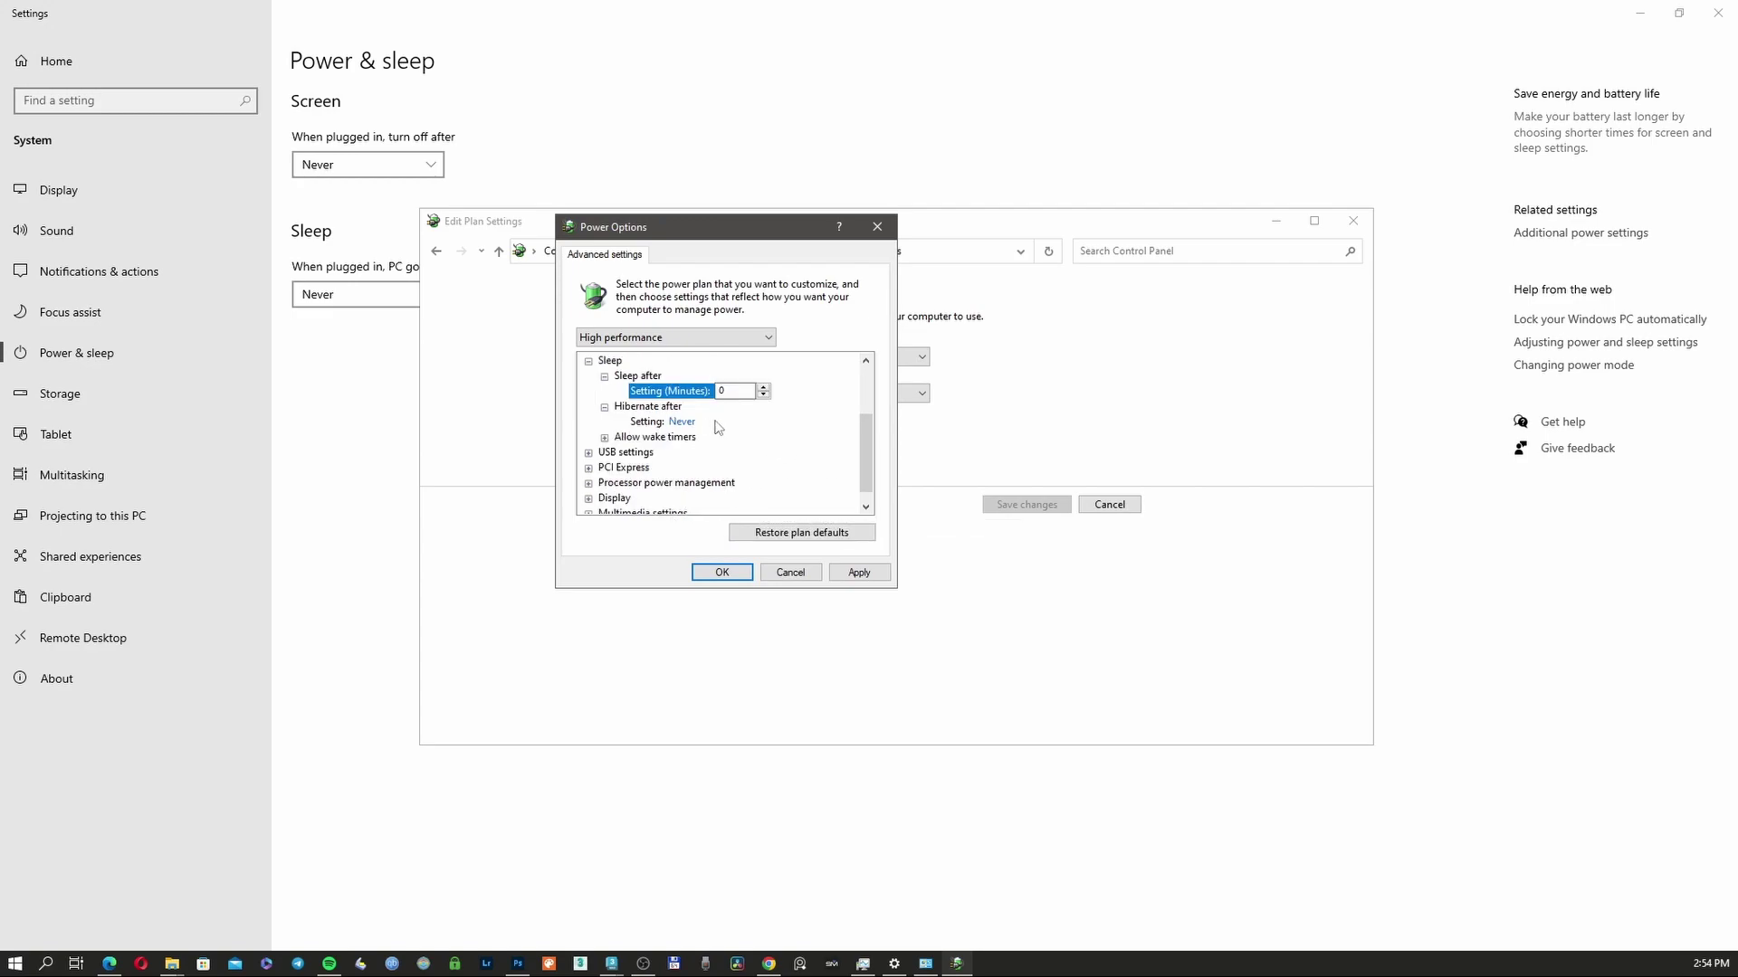
click(603, 437)
Step: Set the display turn-off timeout to 0 minutes, apply it, and close with OK
scroll(769, 441, down, 1)
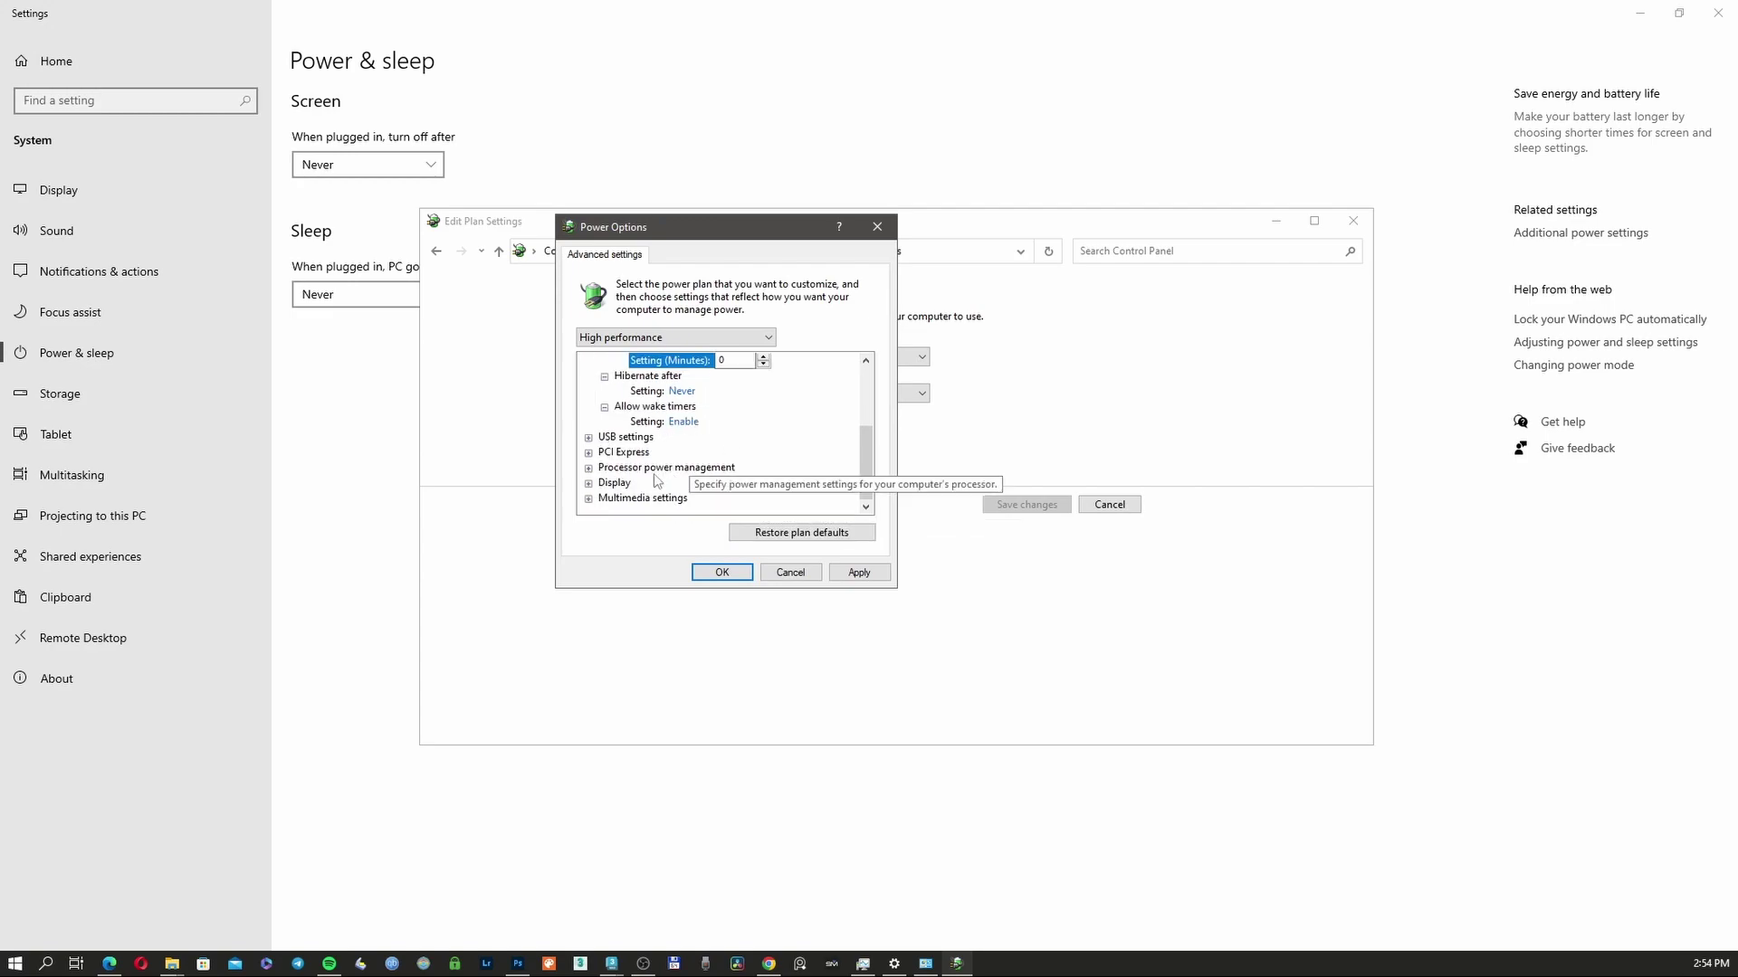
click(589, 483)
click(603, 498)
scroll(733, 479, down, 1)
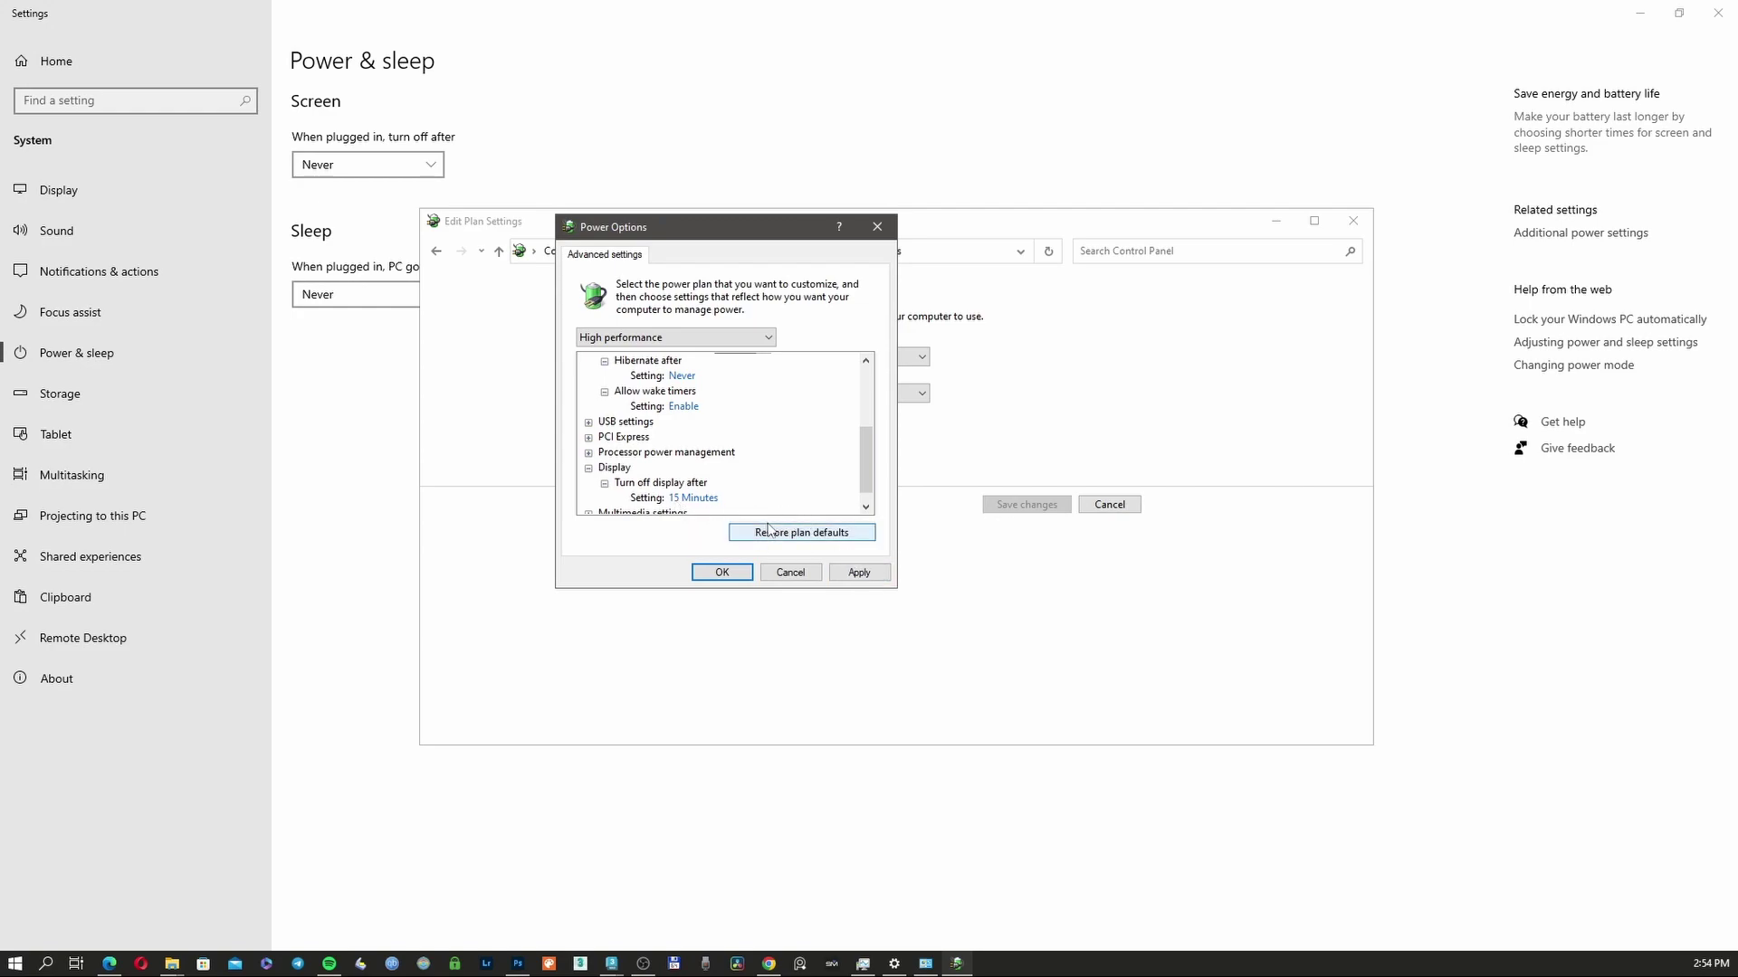
click(706, 498)
text(0)
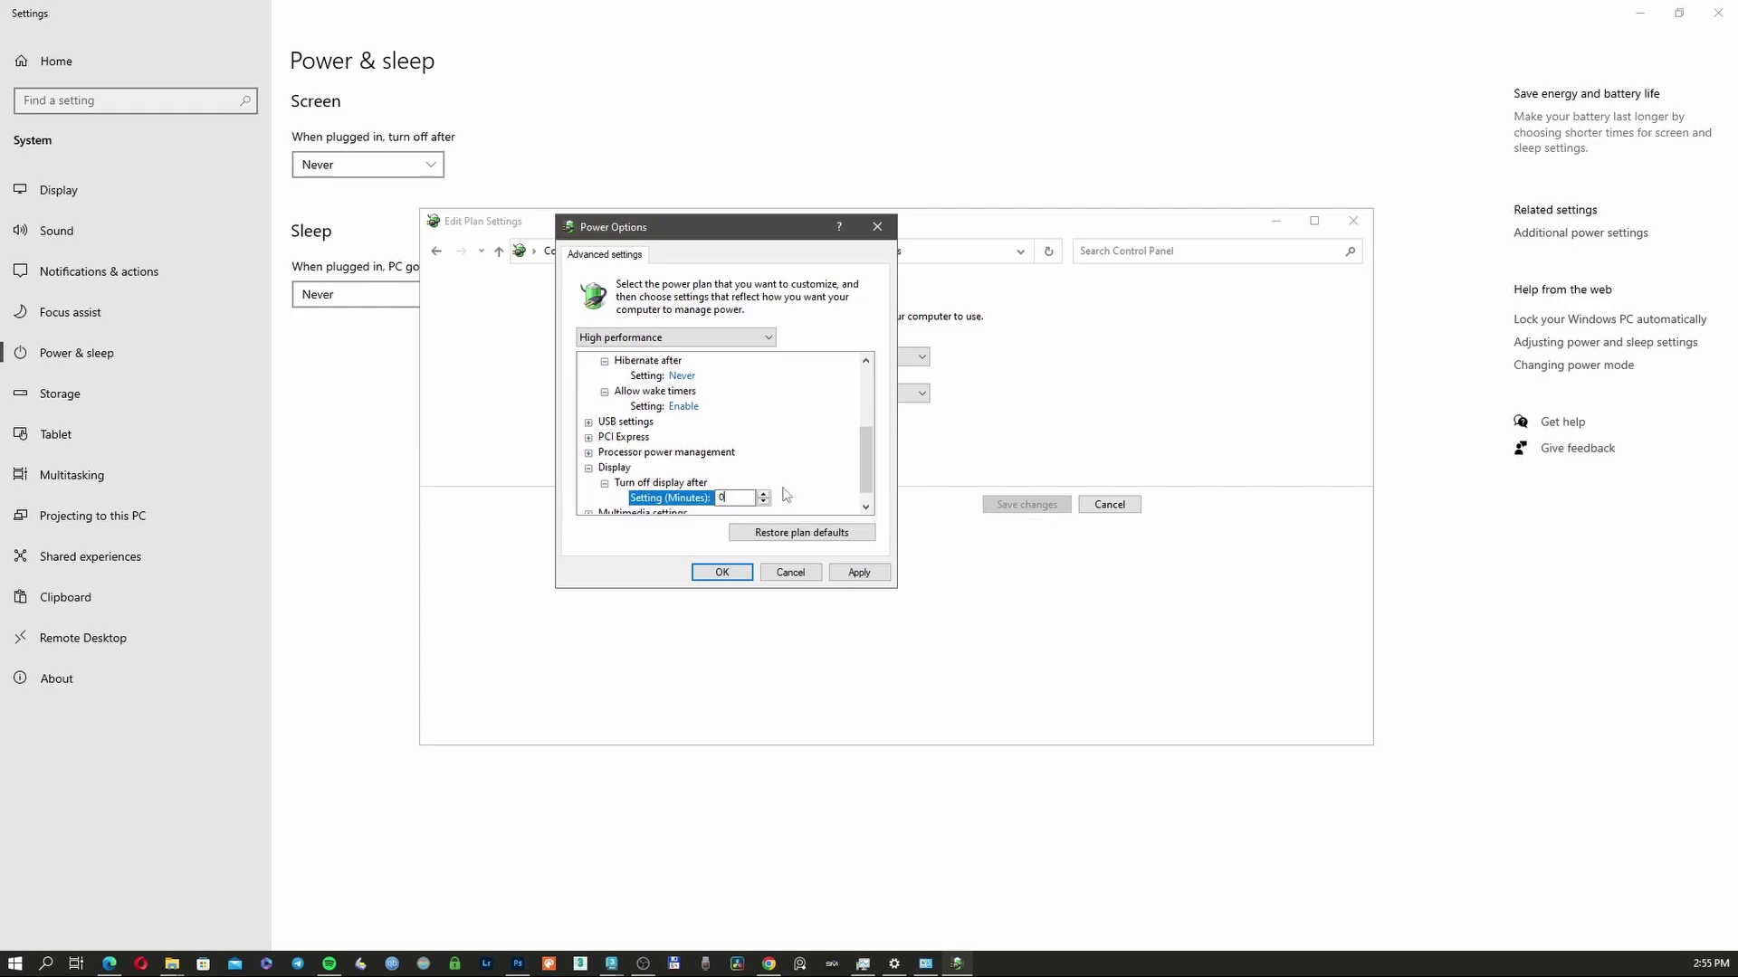
click(855, 573)
click(820, 574)
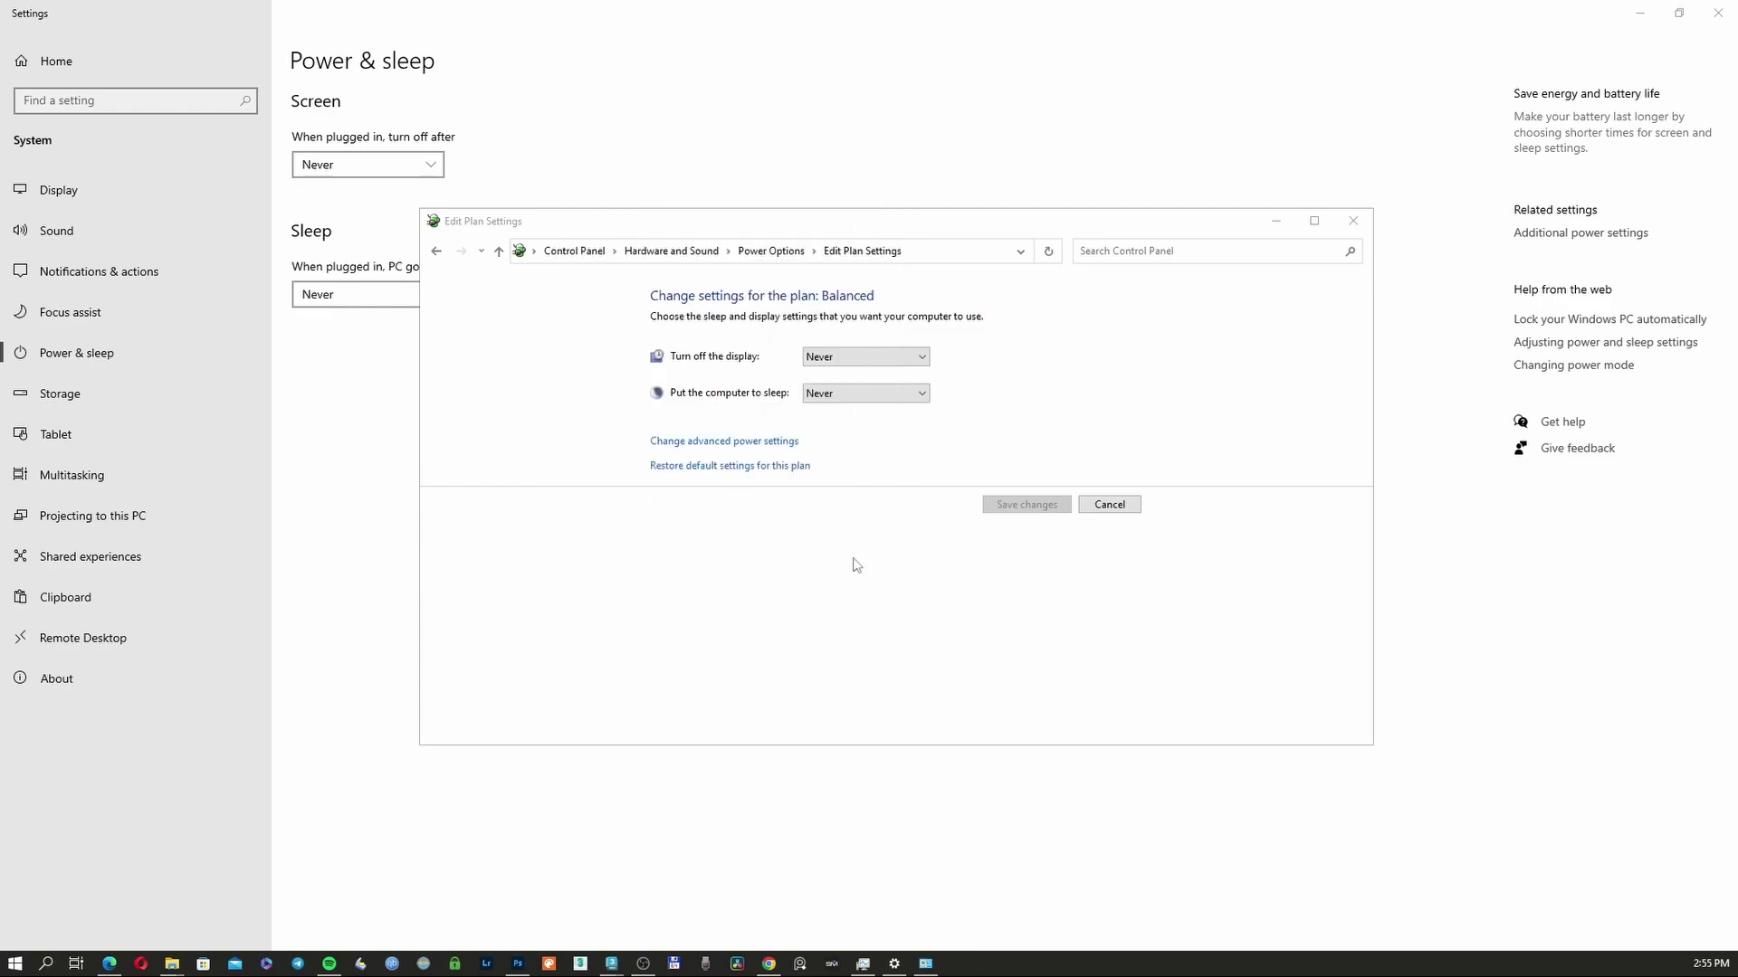
Step: Close Edit Plan Settings and the Settings app, then show the Desktop folder in File Explorer
click(1354, 222)
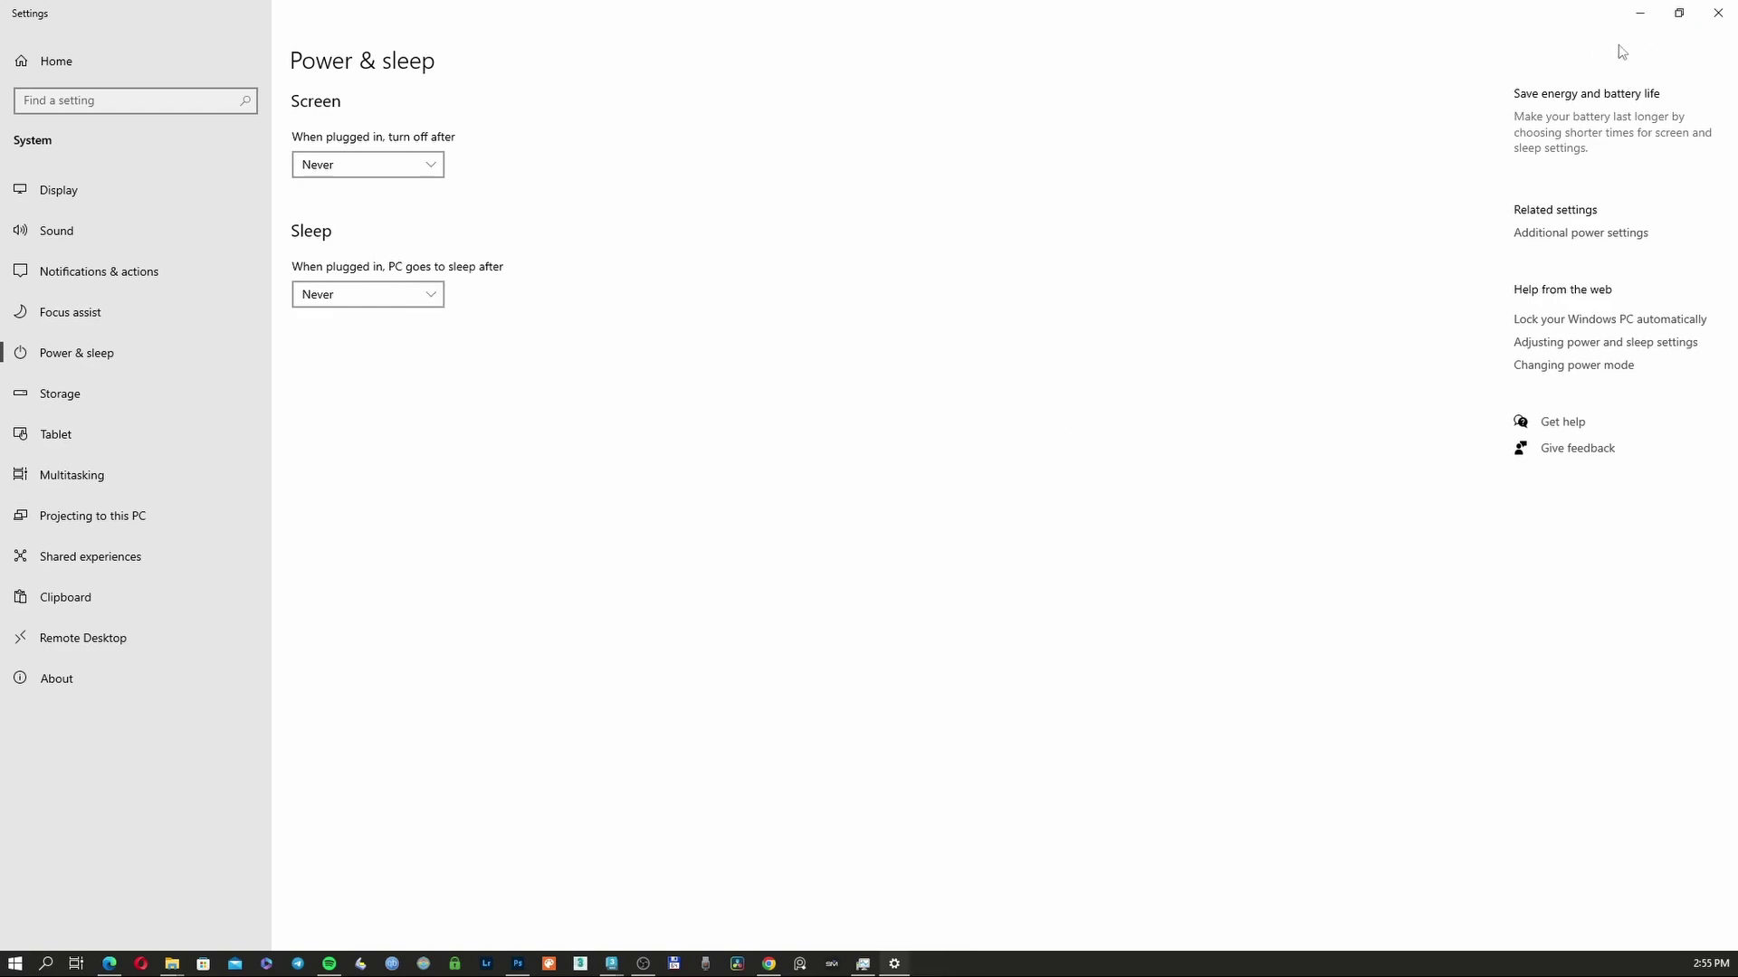
click(1717, 13)
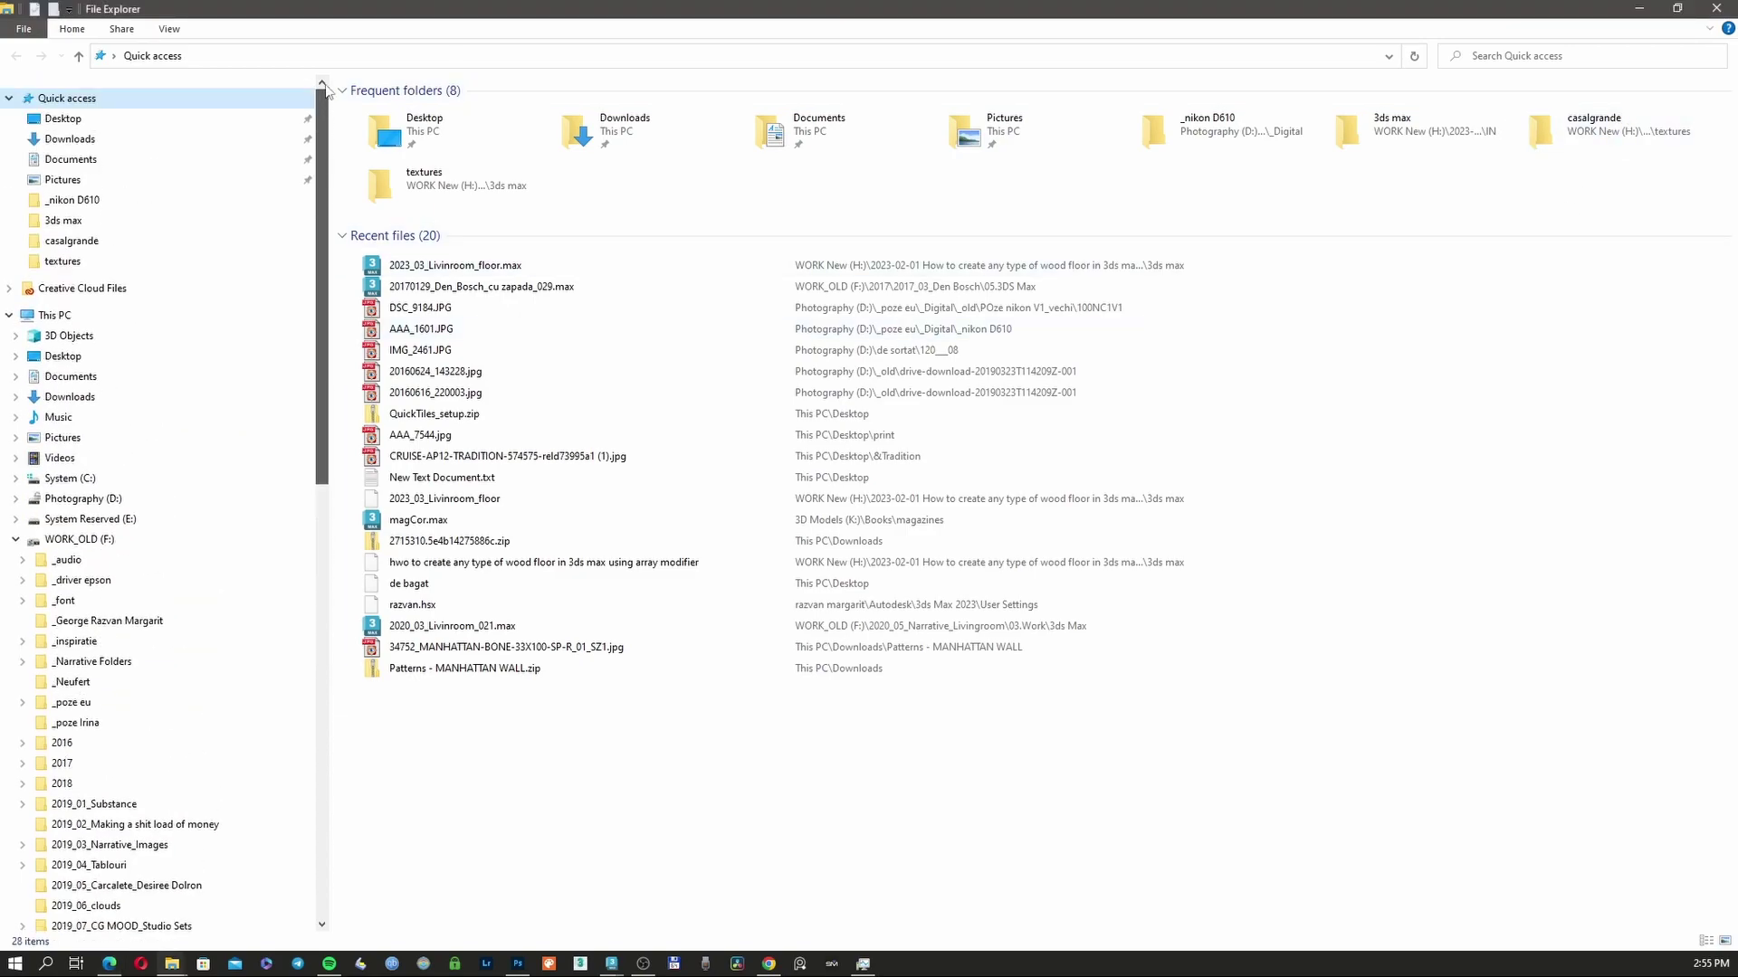
click(77, 119)
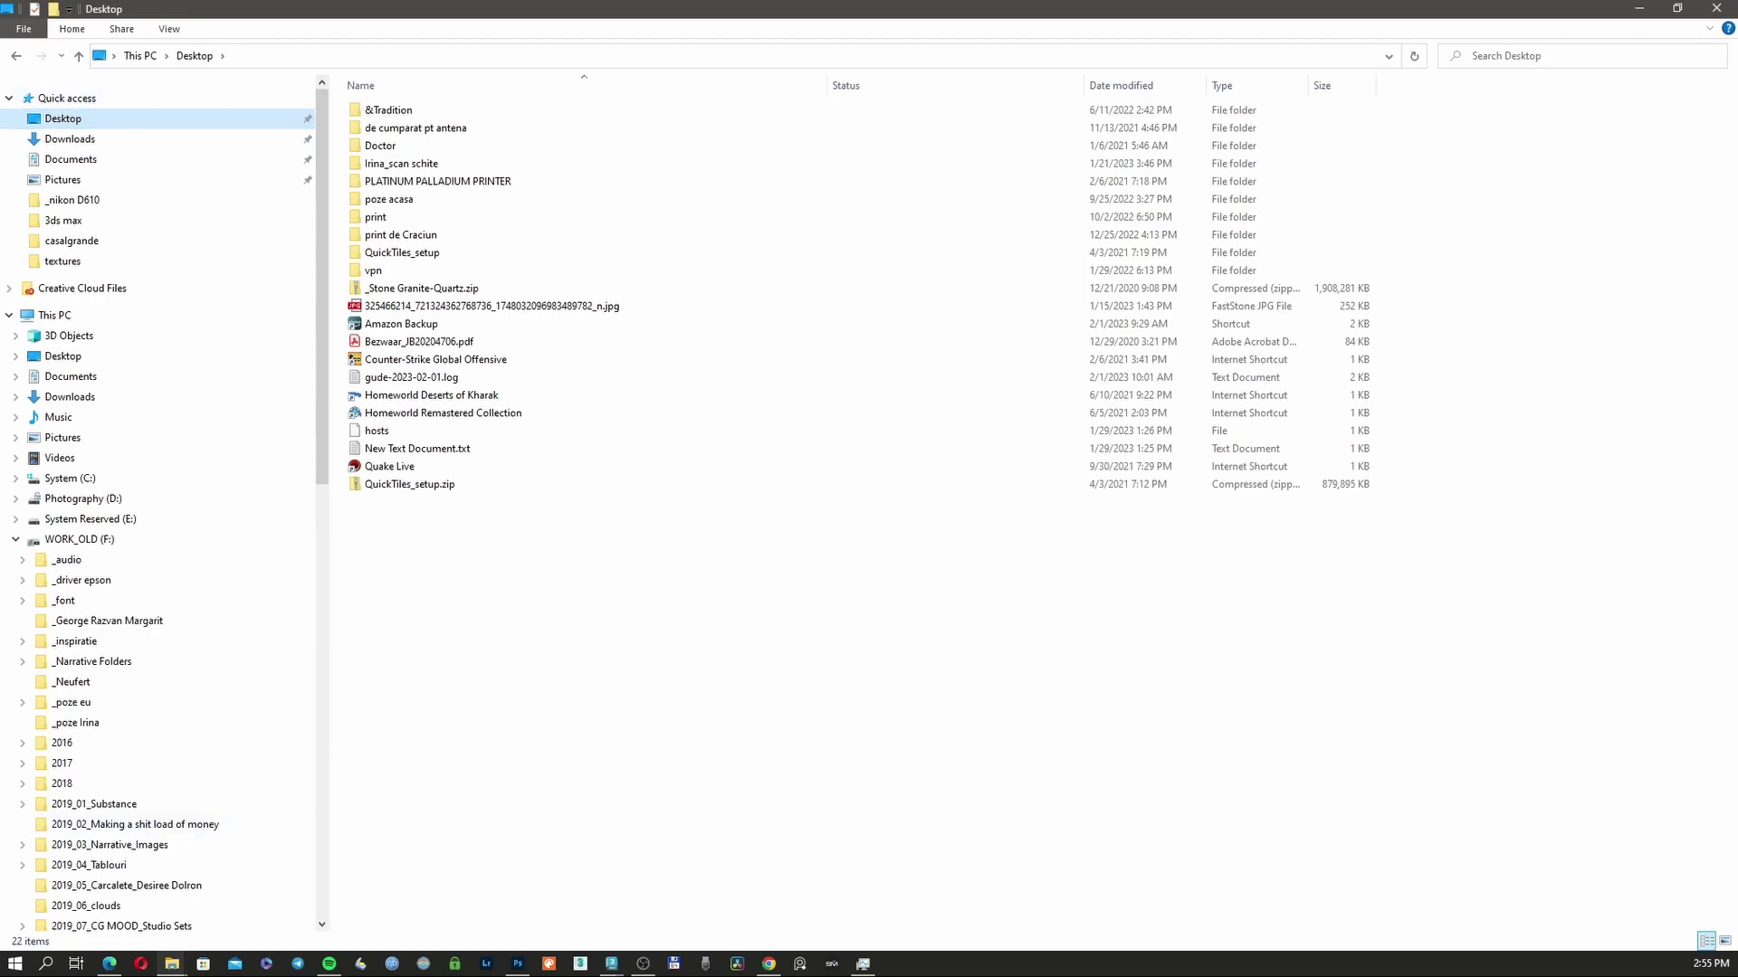
click(856, 726)
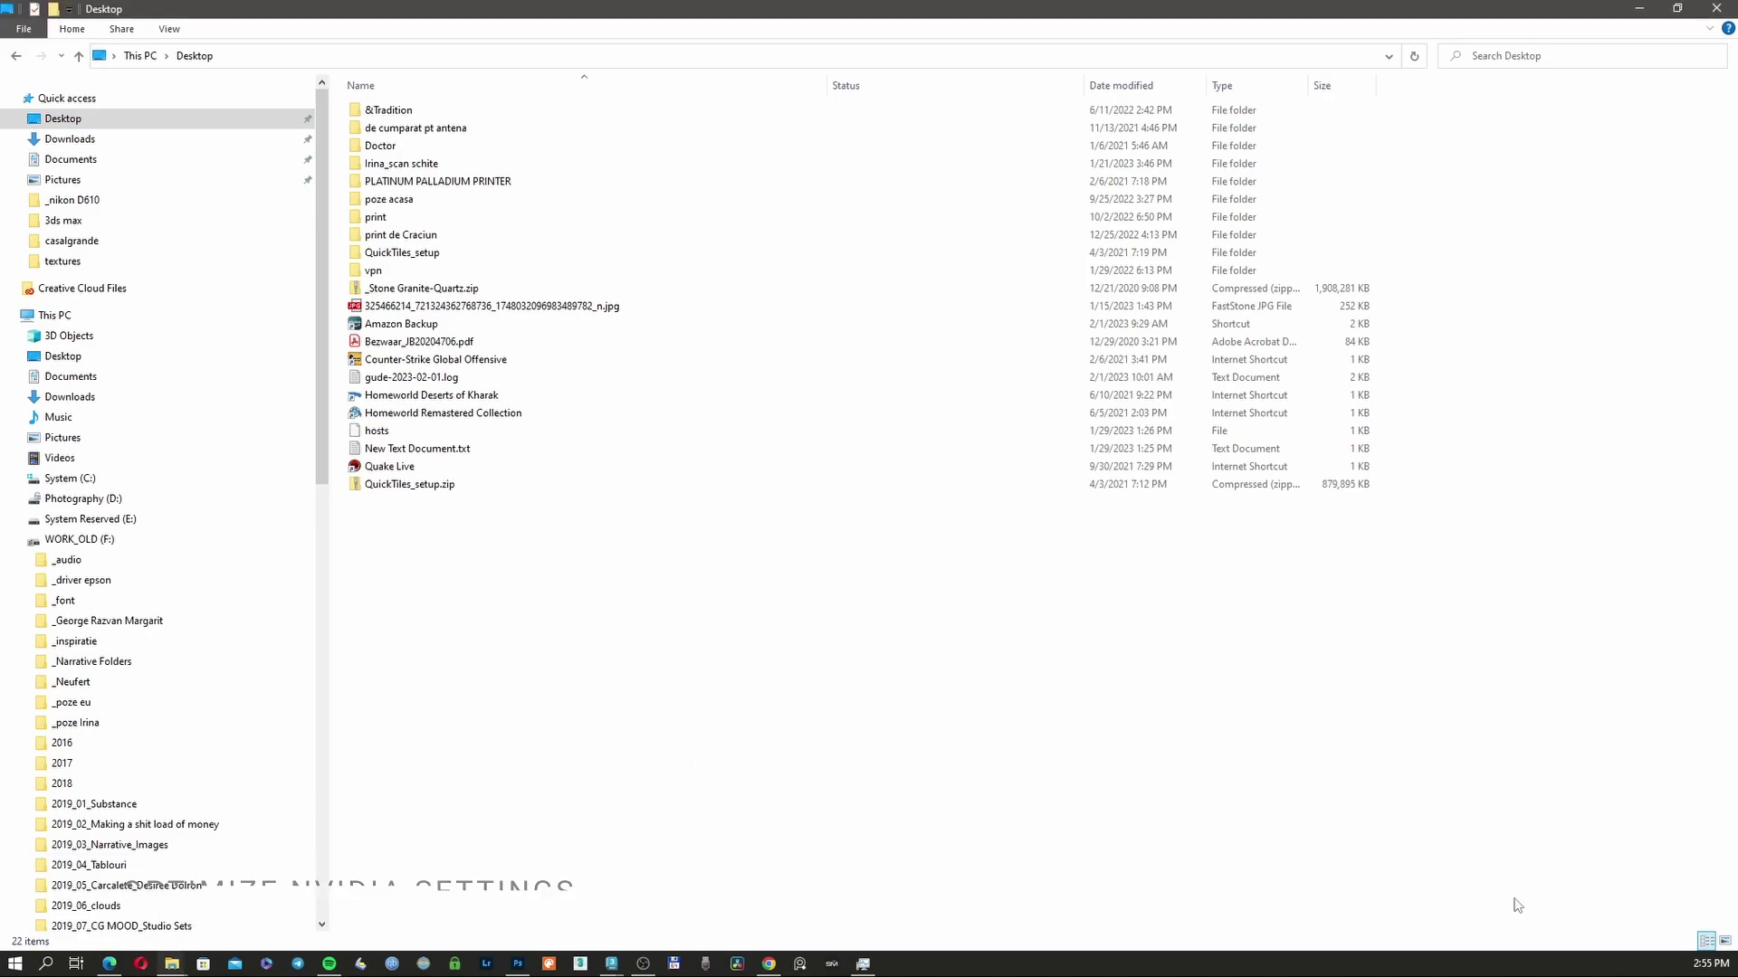
Step: Search the Start menu for 'nvidia' and launch NVIDIA Control Panel
key(super)
text(nvidia)
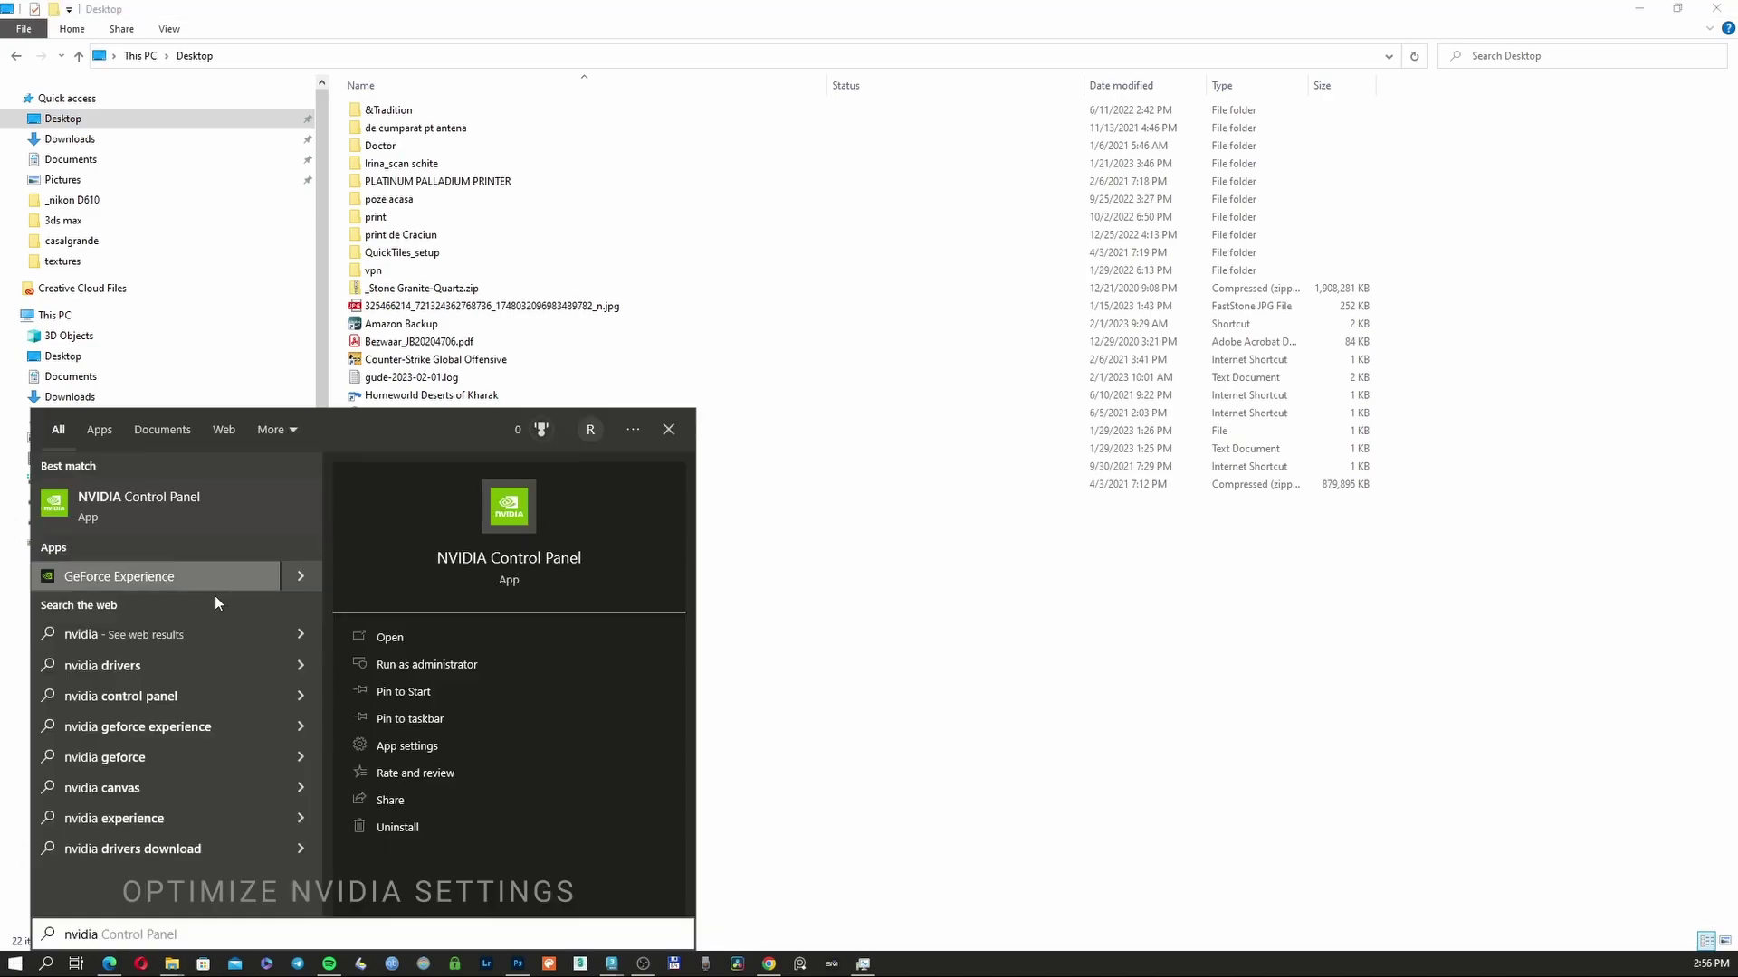
click(178, 502)
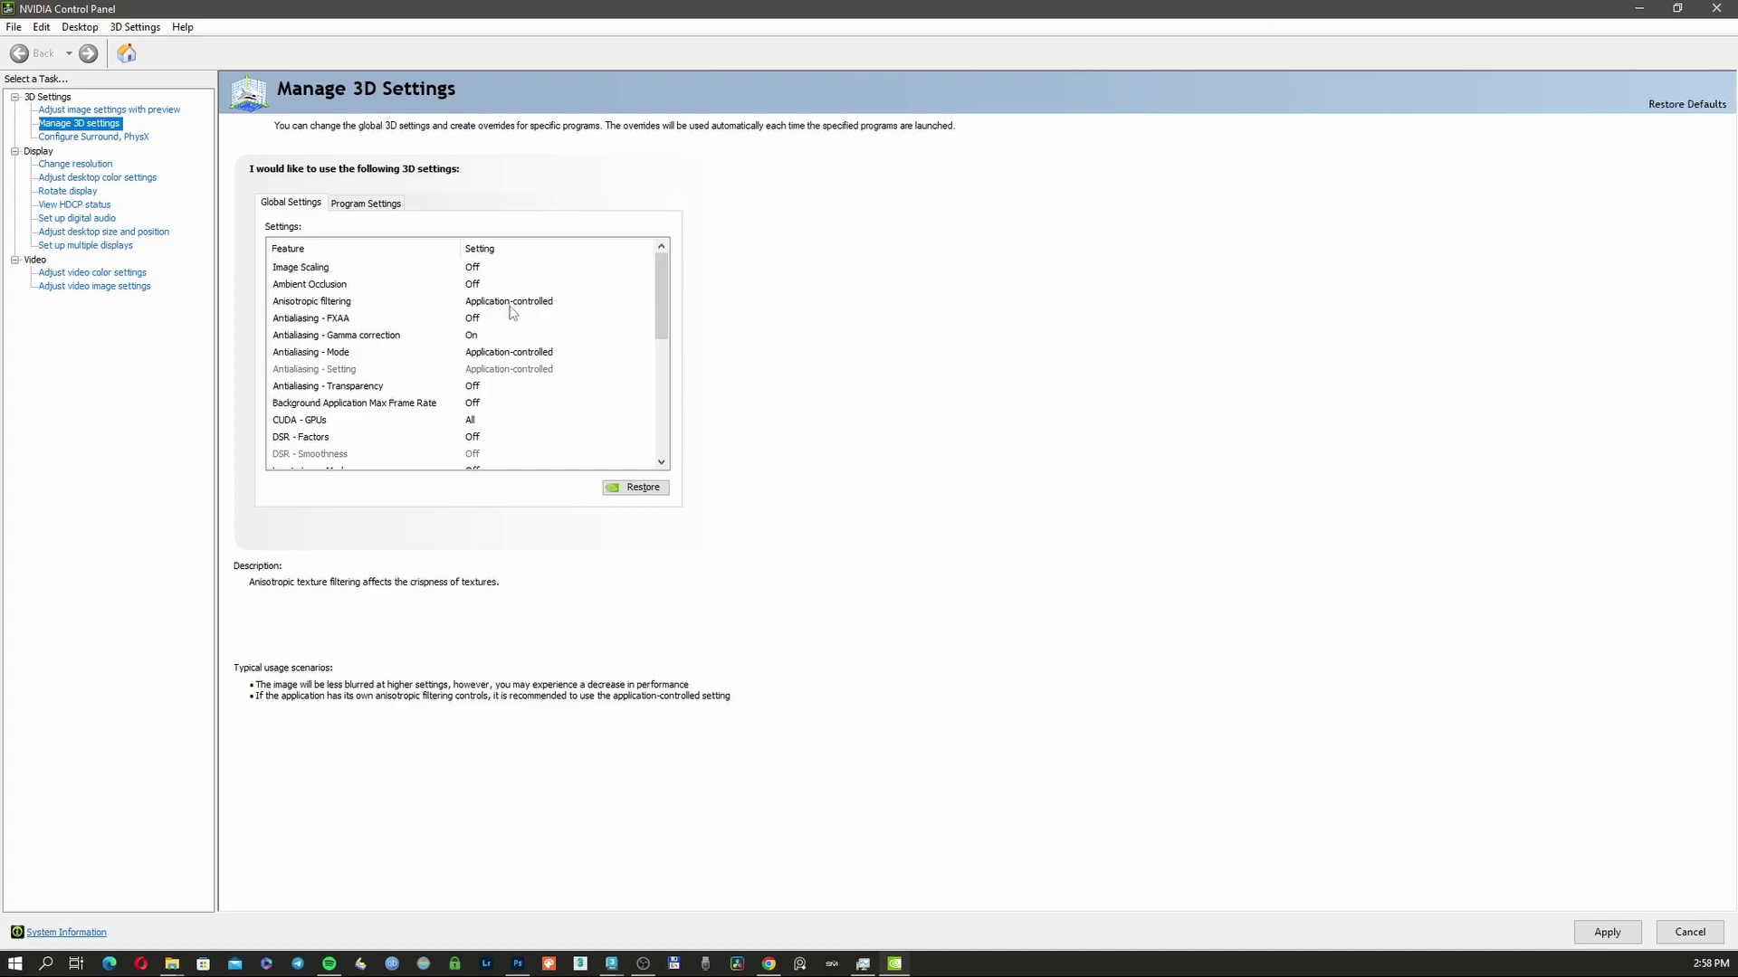
Step: Set the global Antialiasing - Gamma correction setting to On
click(479, 337)
click(463, 336)
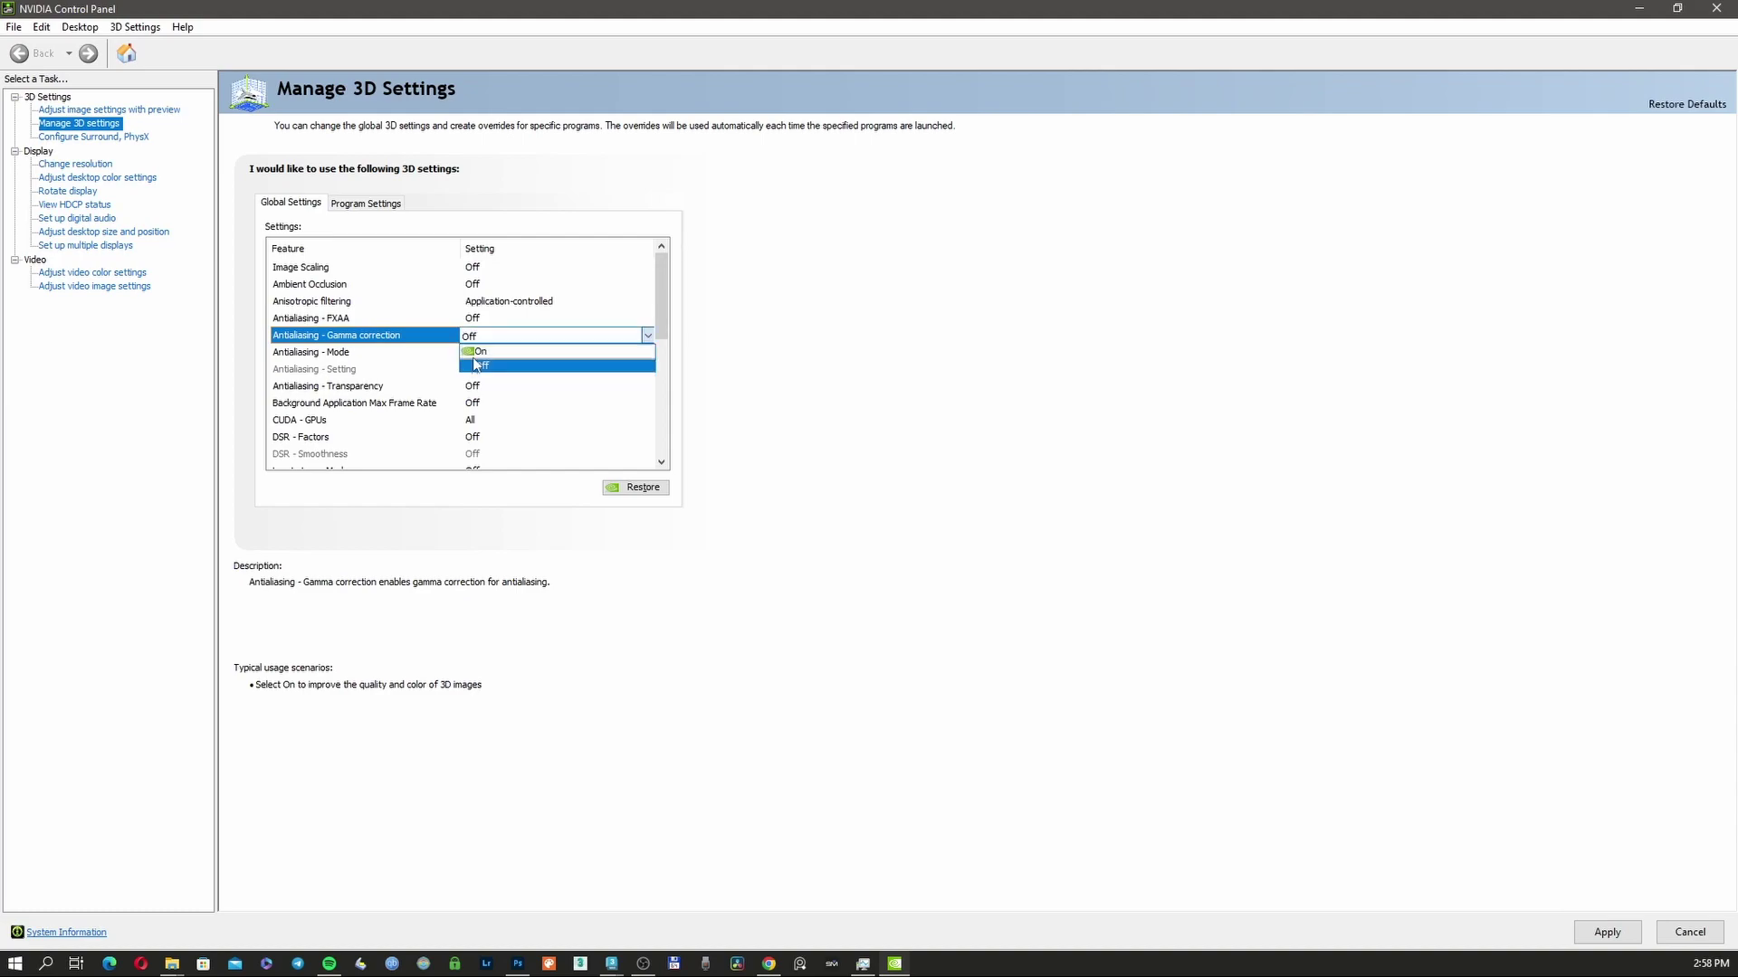
click(480, 351)
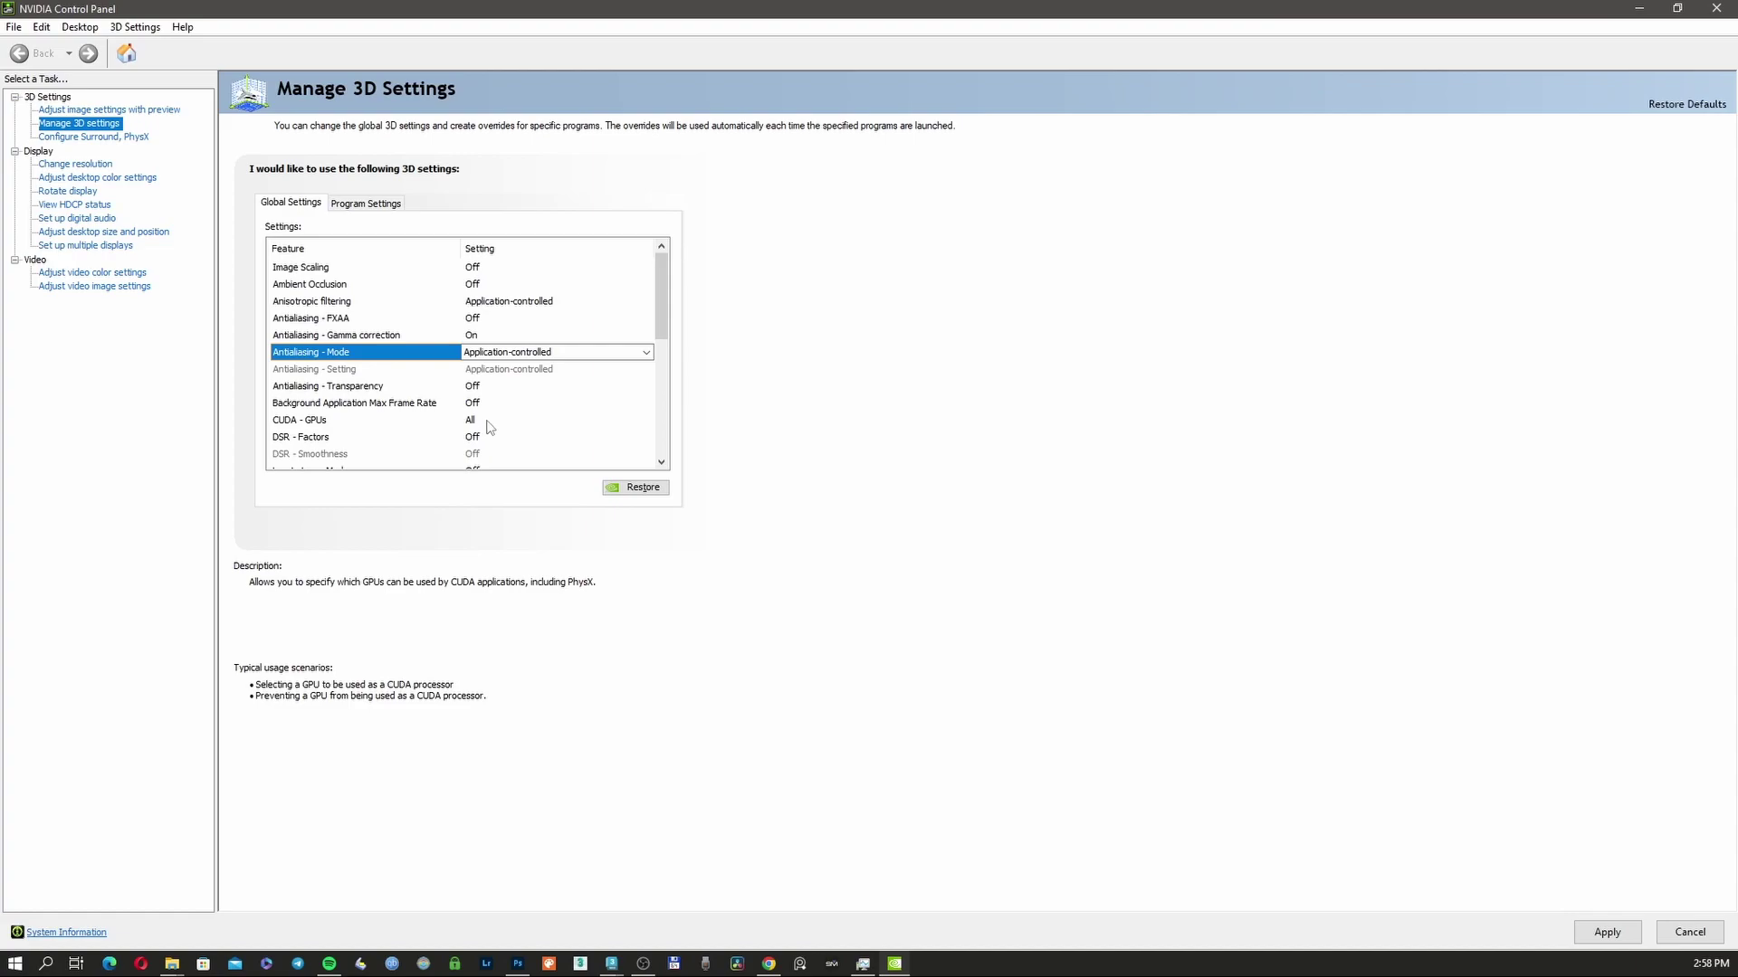
Step: Turn Max Frame Rate On with a 20 FPS limit
scroll(487, 423, down, 2)
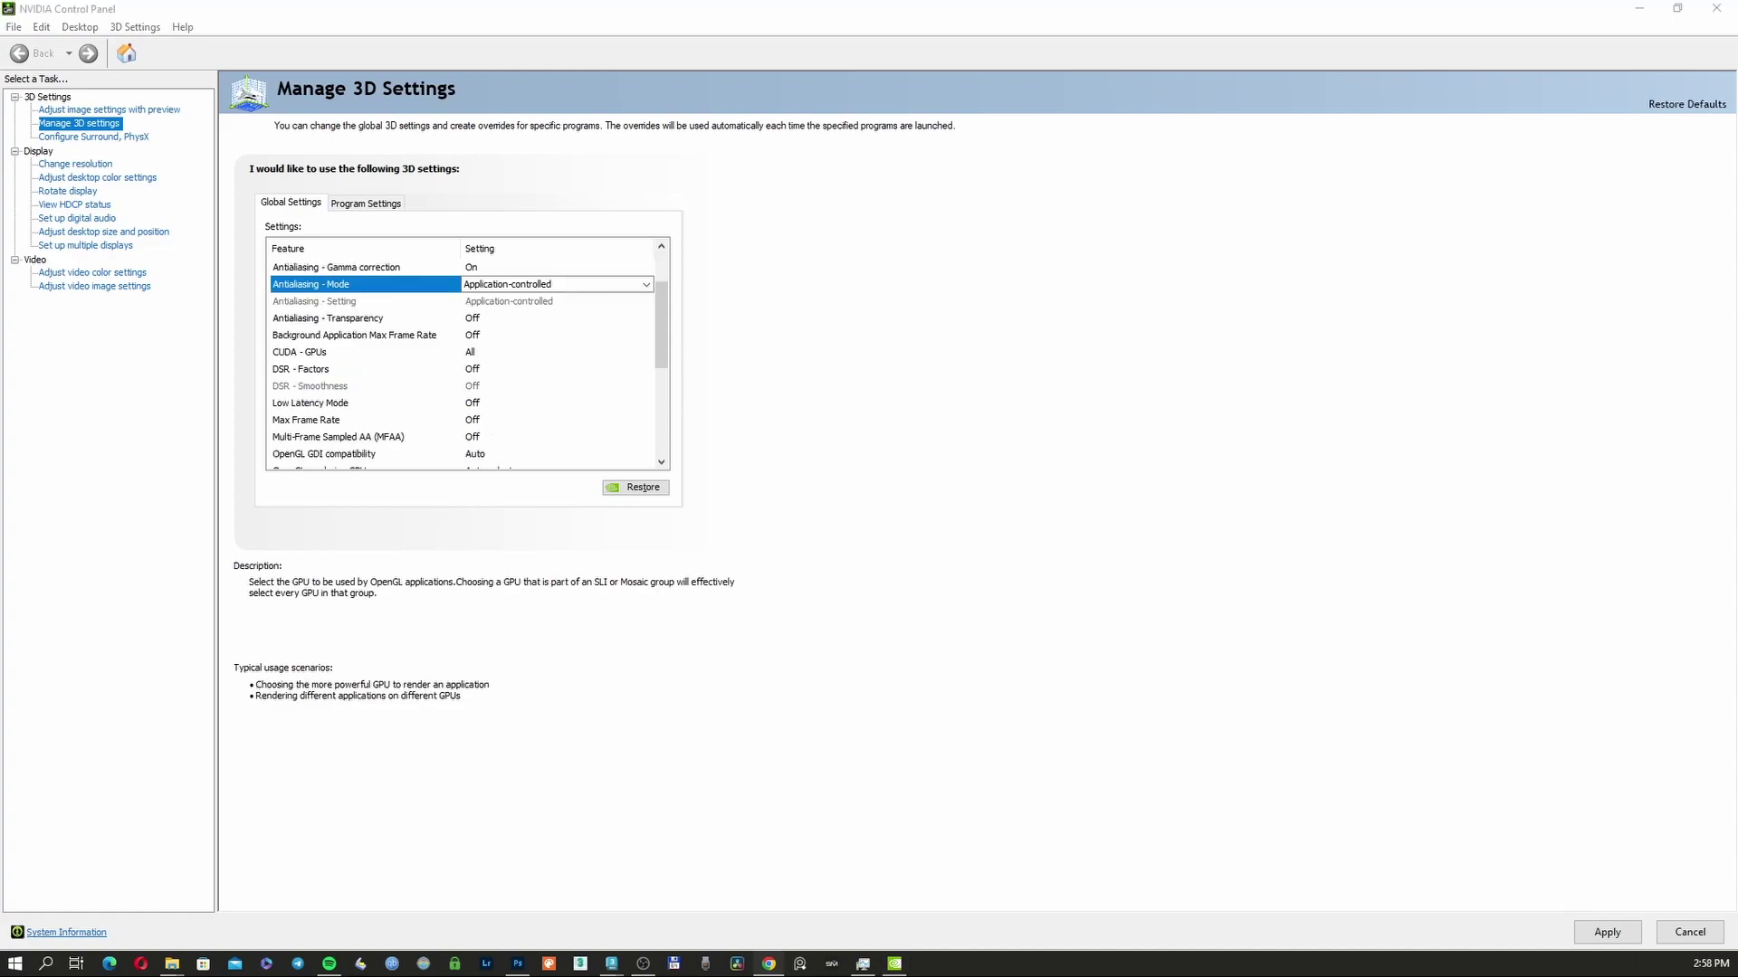
click(480, 423)
click(480, 421)
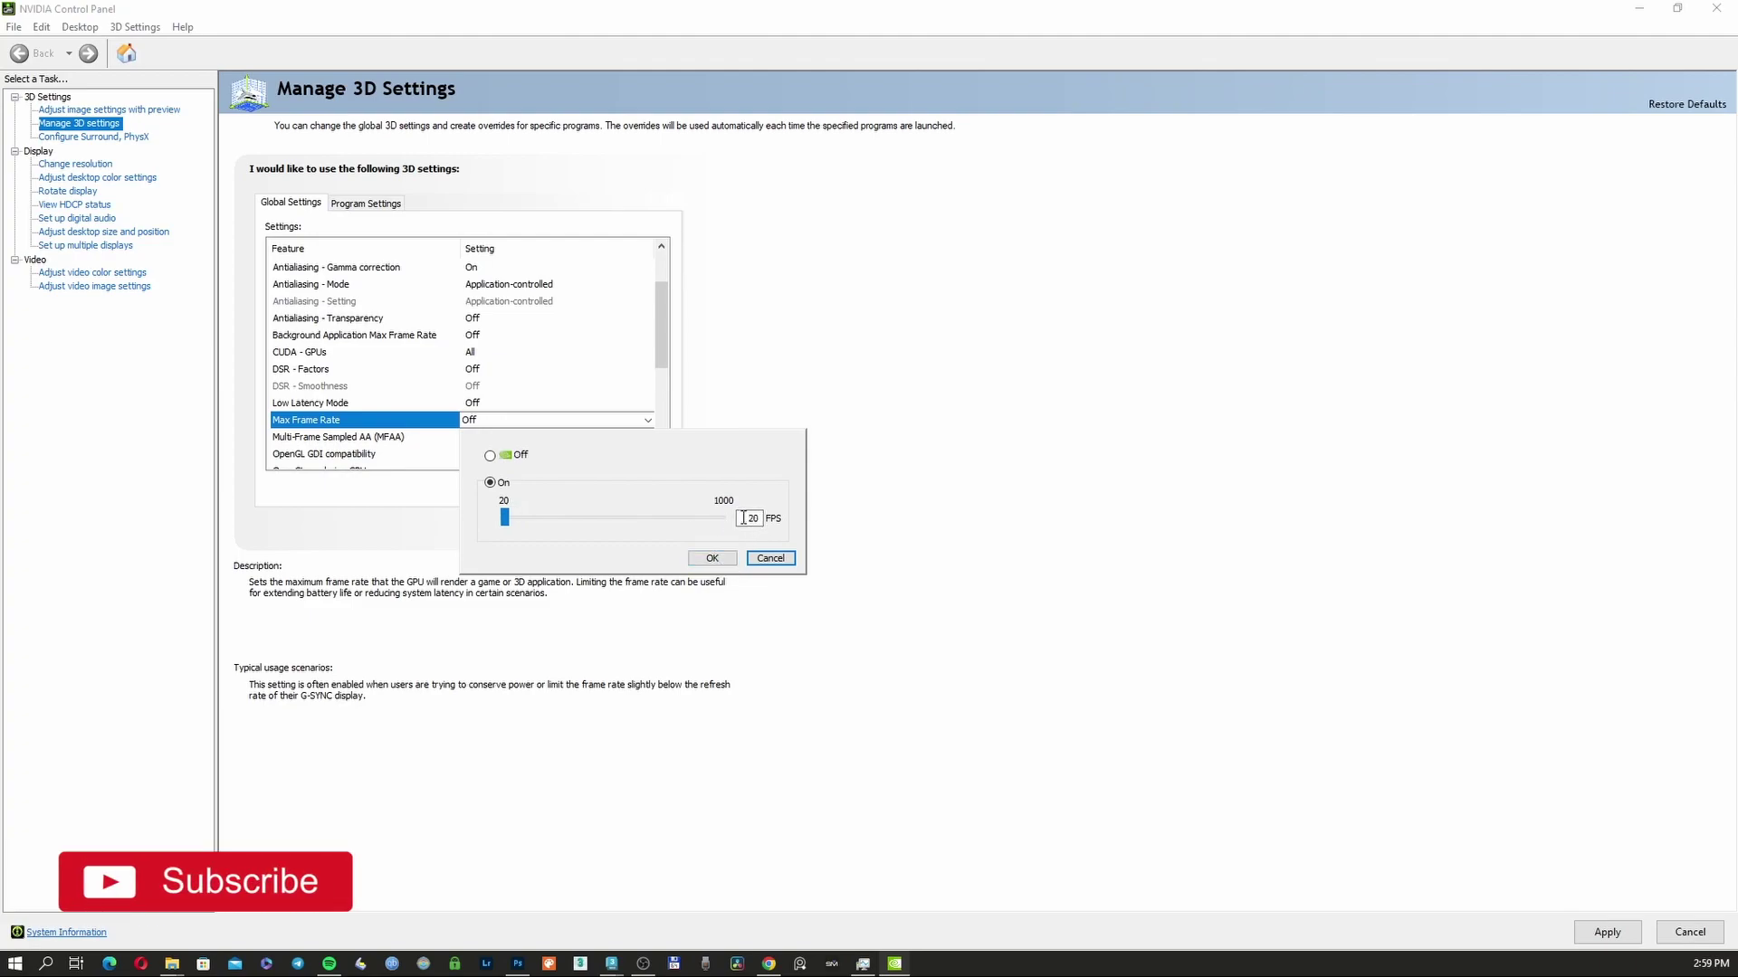
text(20)
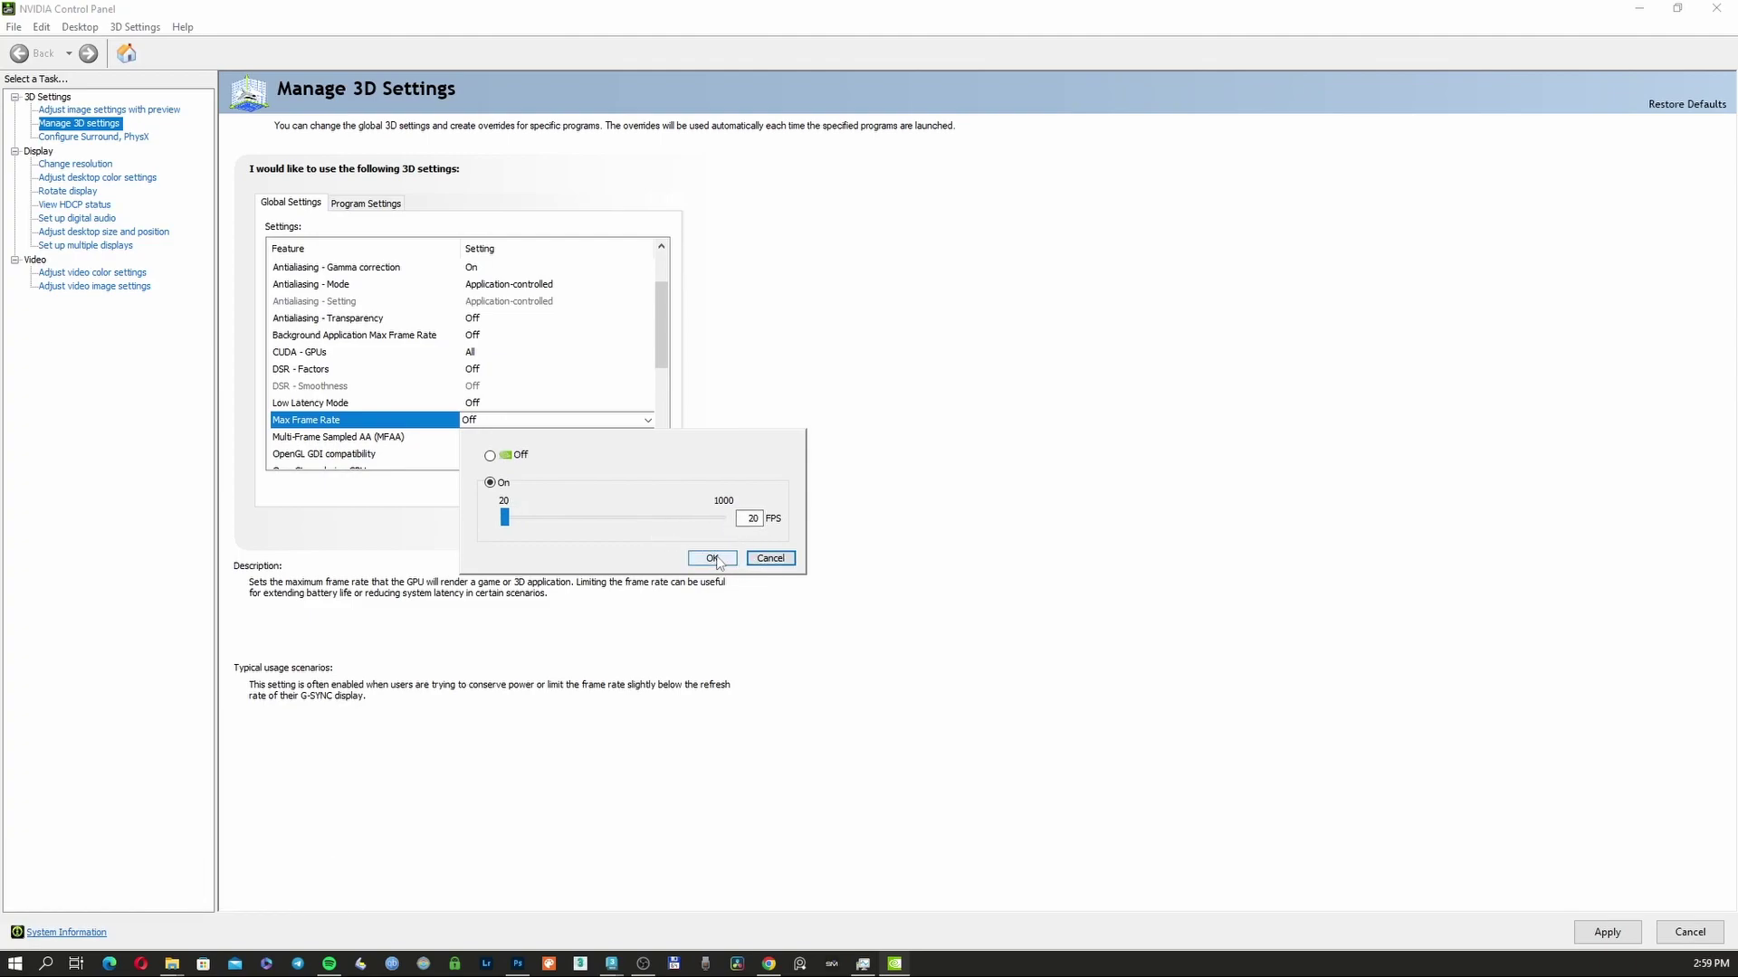
Step: Confirm the 20 FPS cap, set power management to Prefer maximum performance and texture filtering to Performance, then apply
click(712, 559)
scroll(504, 425, down, 2)
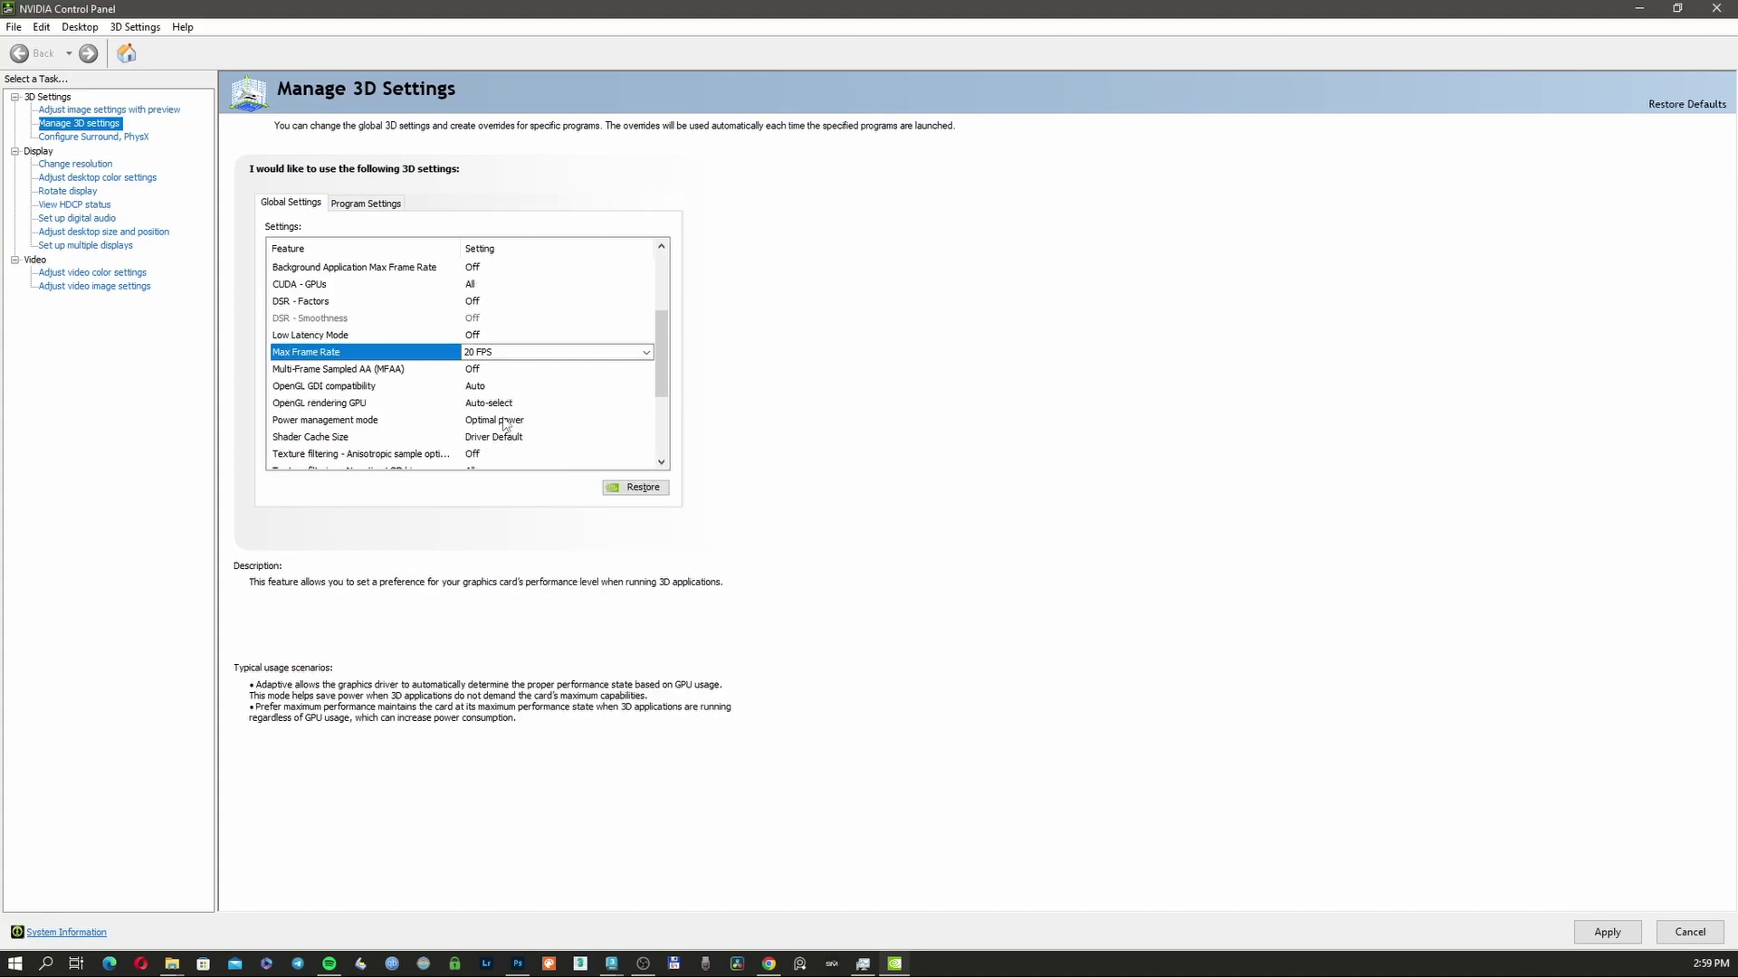
click(504, 426)
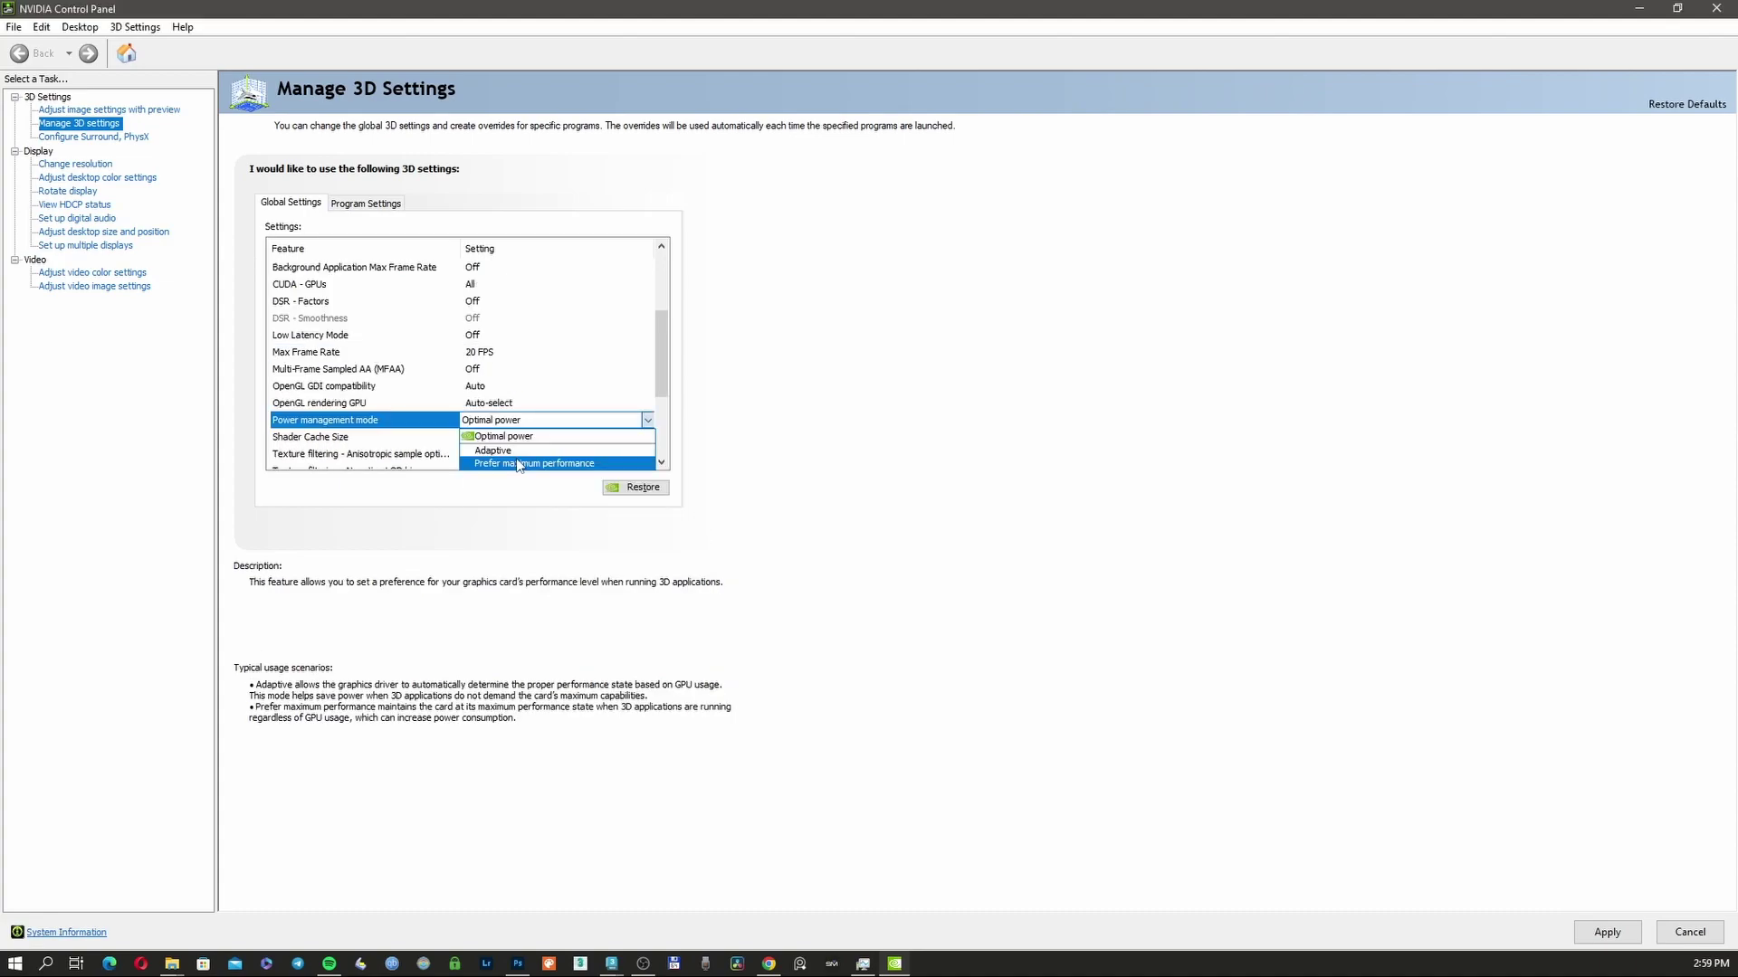
click(519, 465)
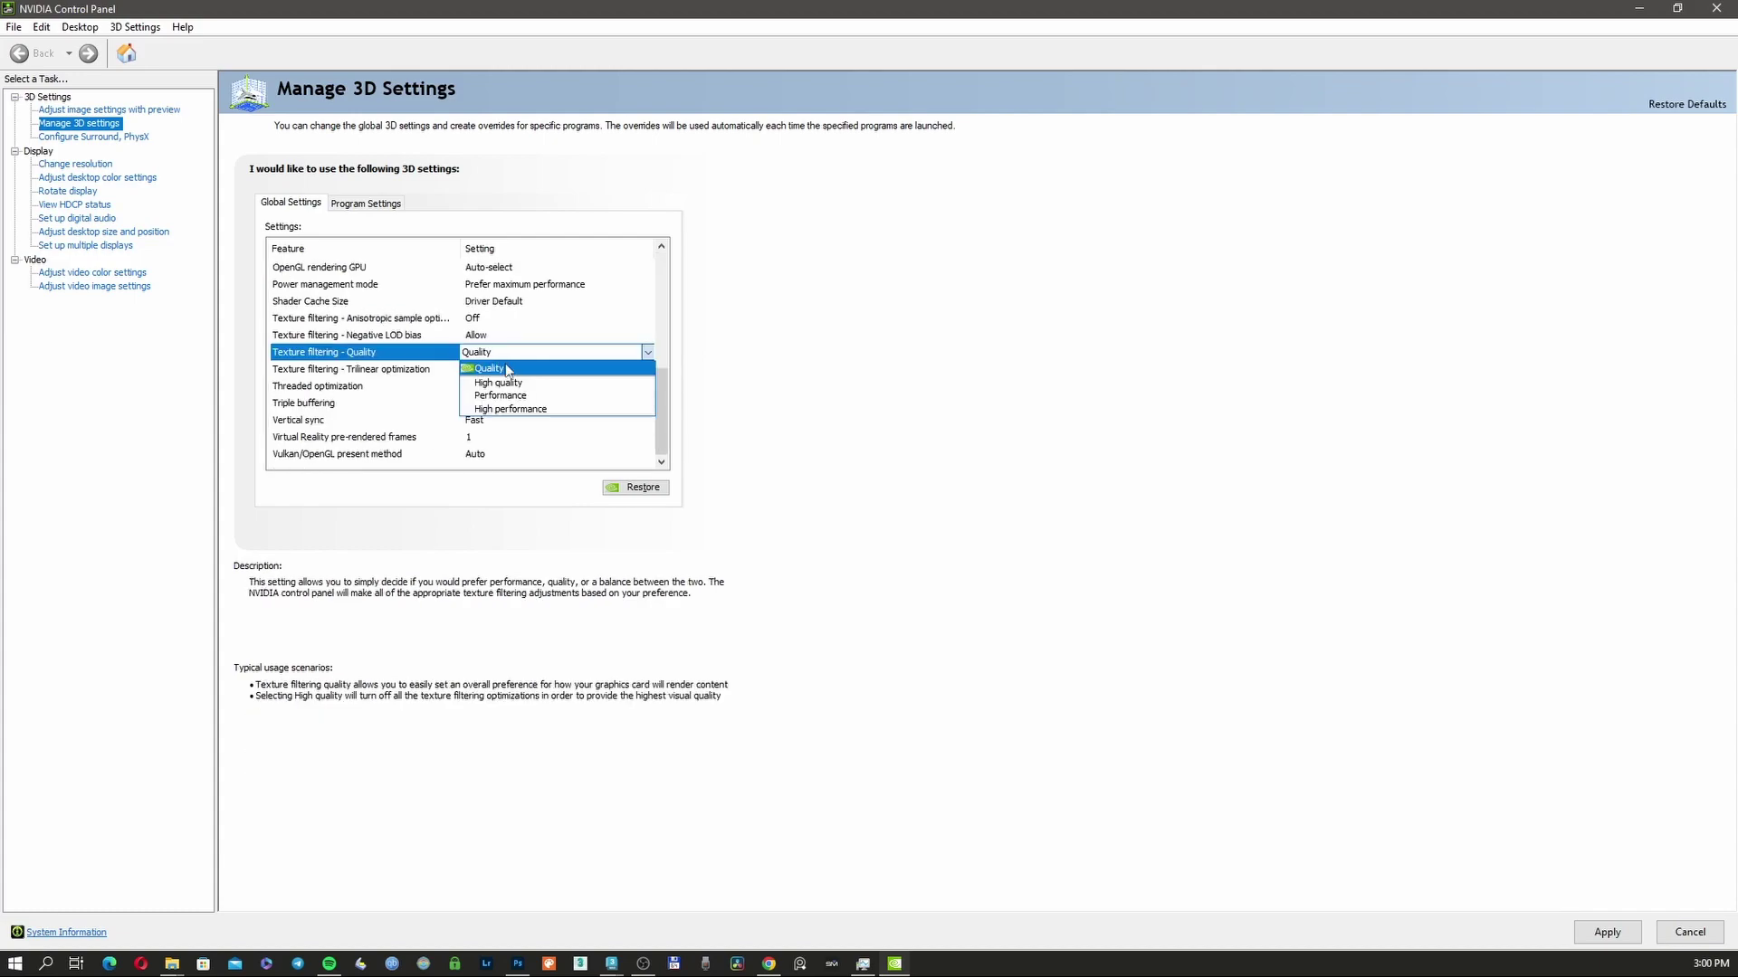
click(522, 397)
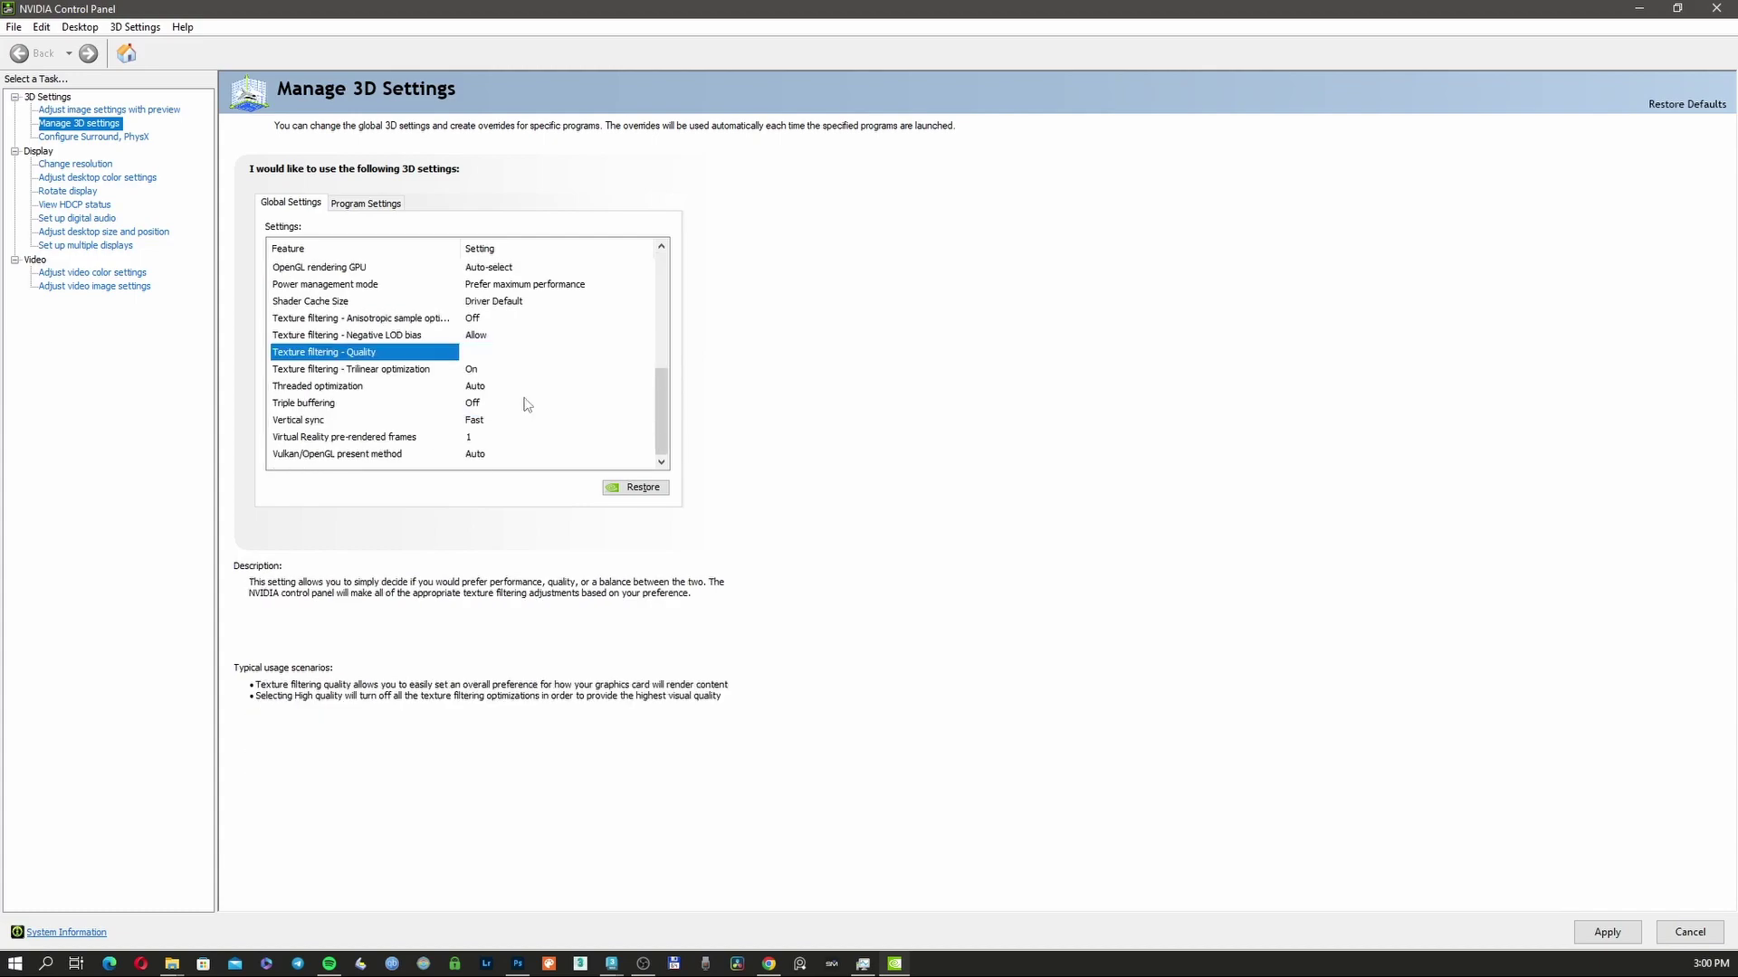
click(1598, 932)
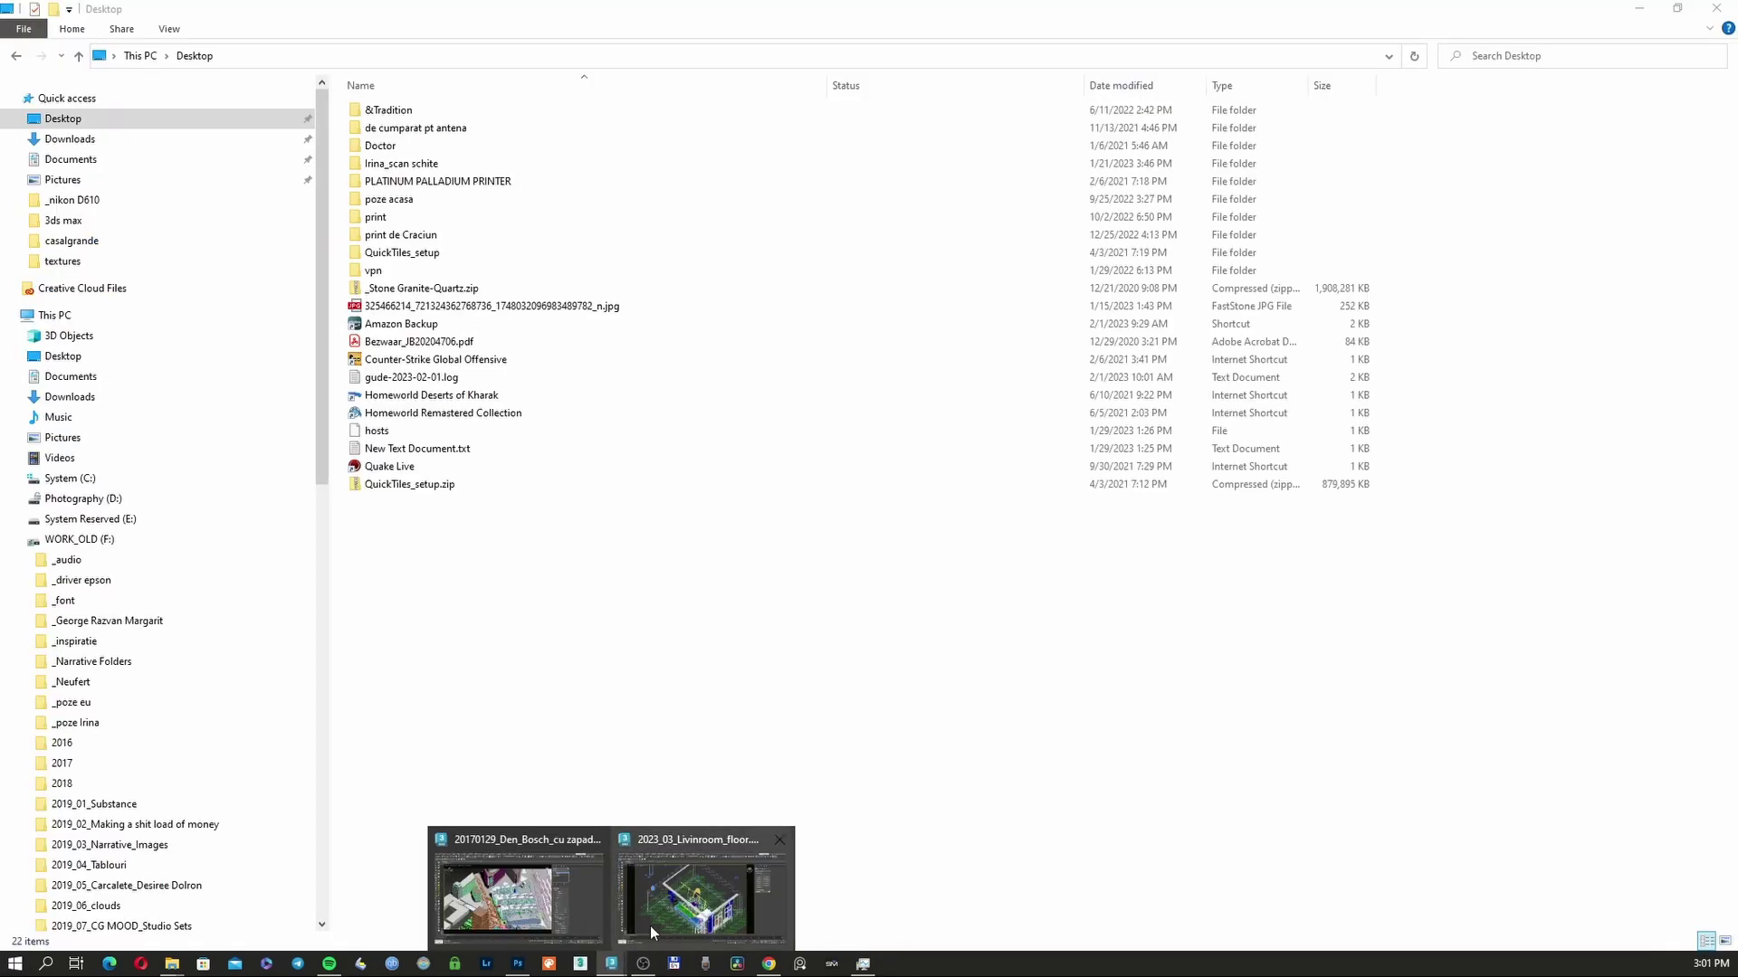
click(652, 932)
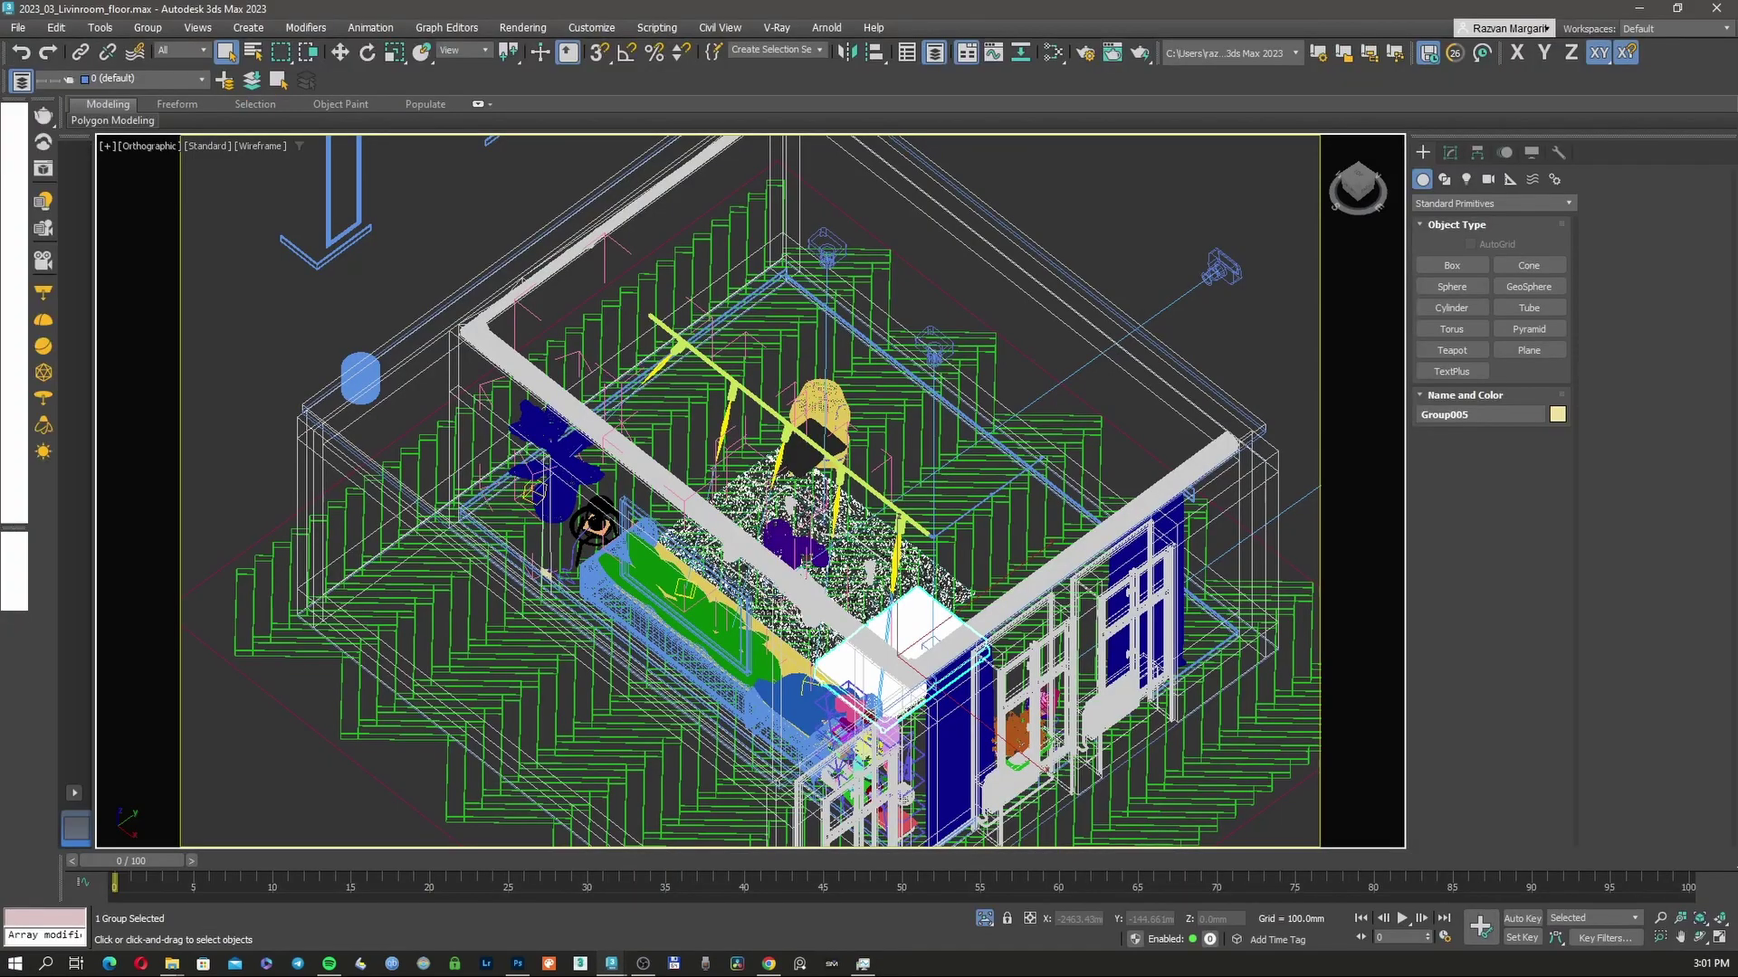
Step: Orbit the living room to a front view, then bring up the Den_Bosch city scene and pan across its blocks
scroll(802, 579, down, 3)
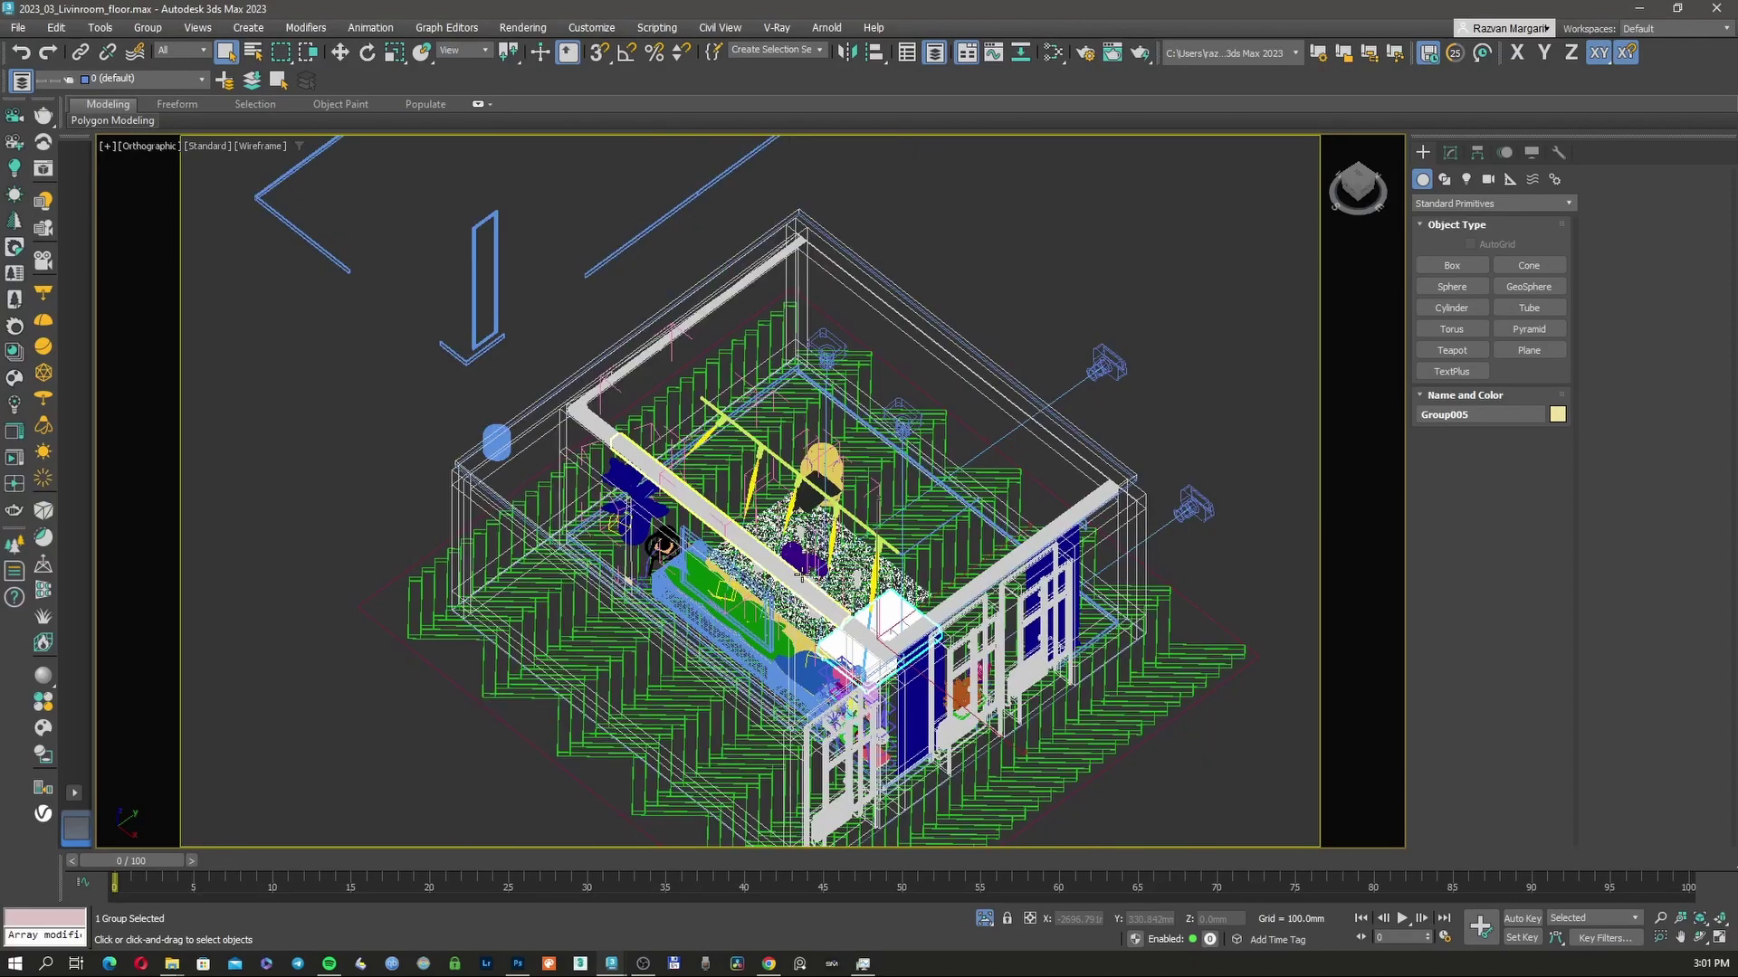
drag(788, 597, 633, 687)
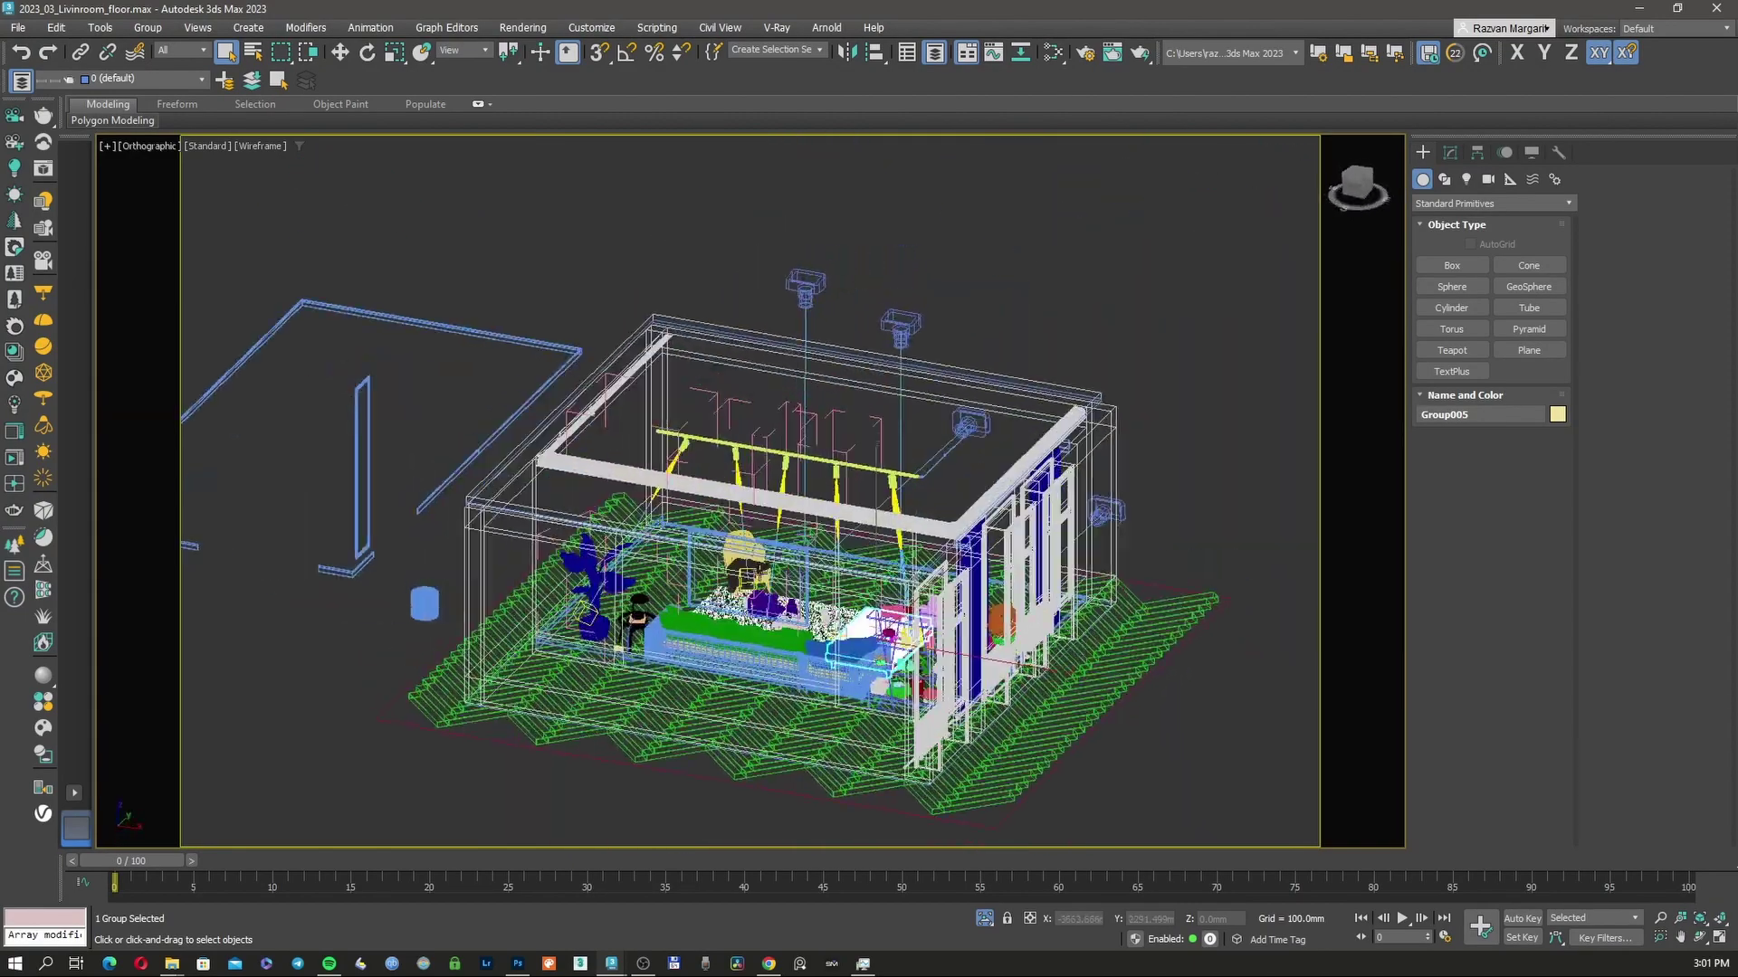
mouse_move(614, 967)
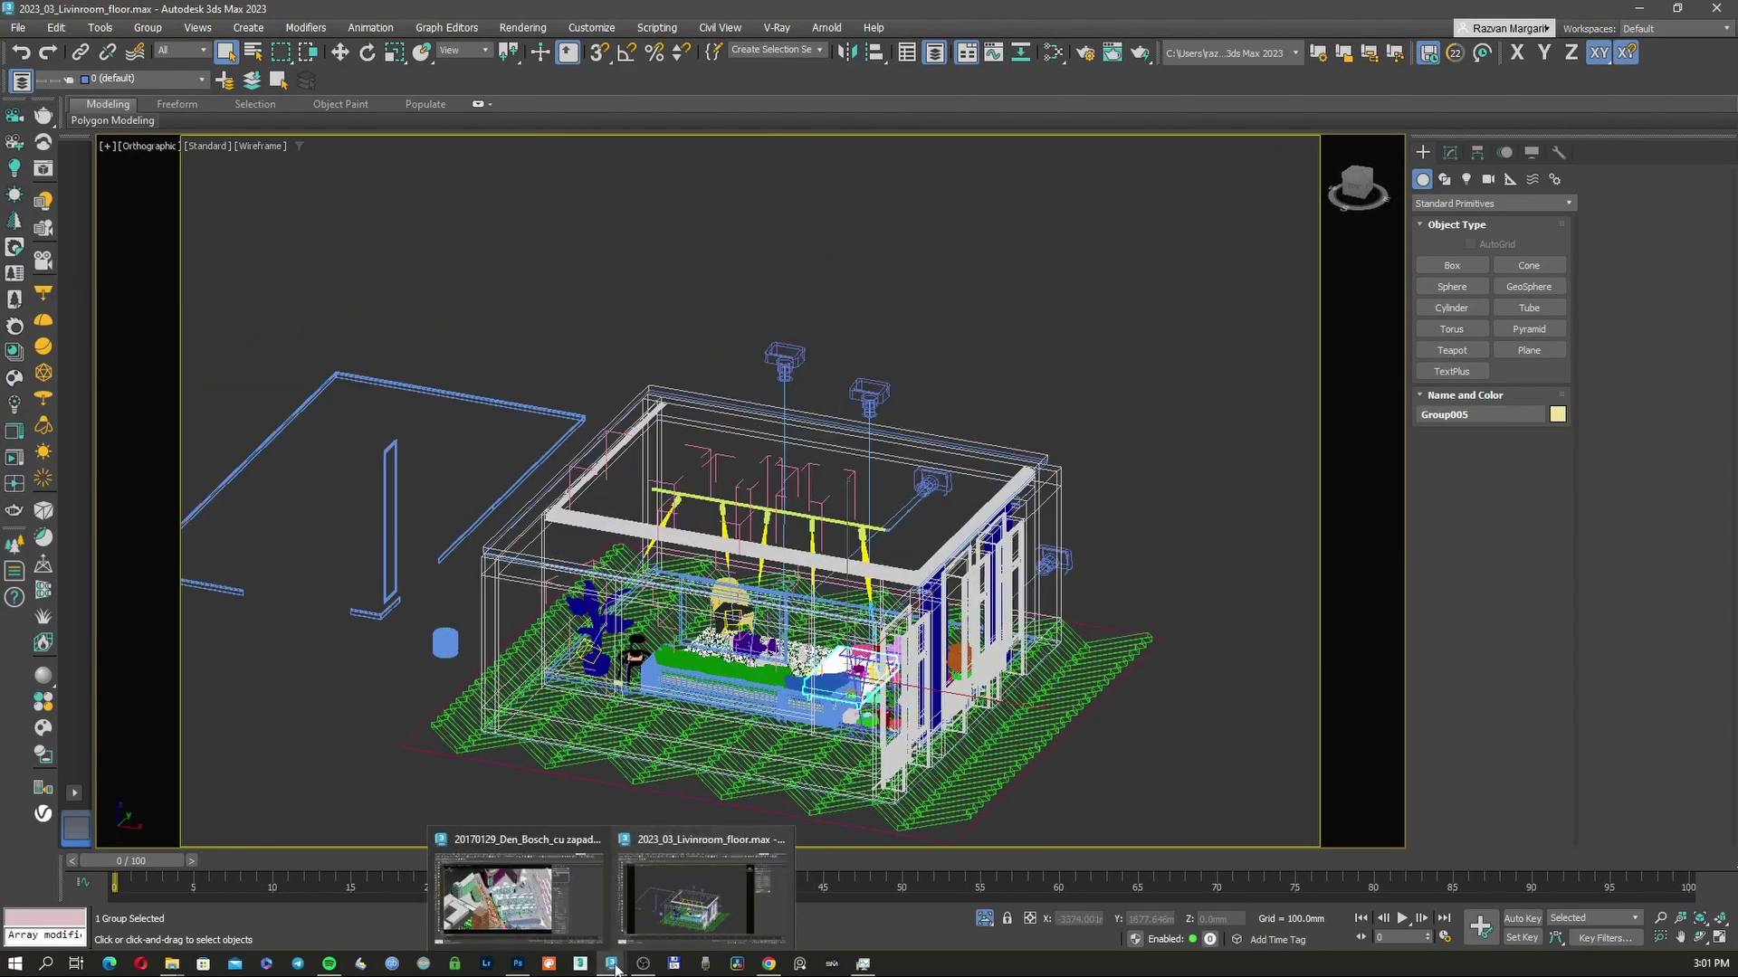
click(534, 909)
drag(774, 602, 851, 605)
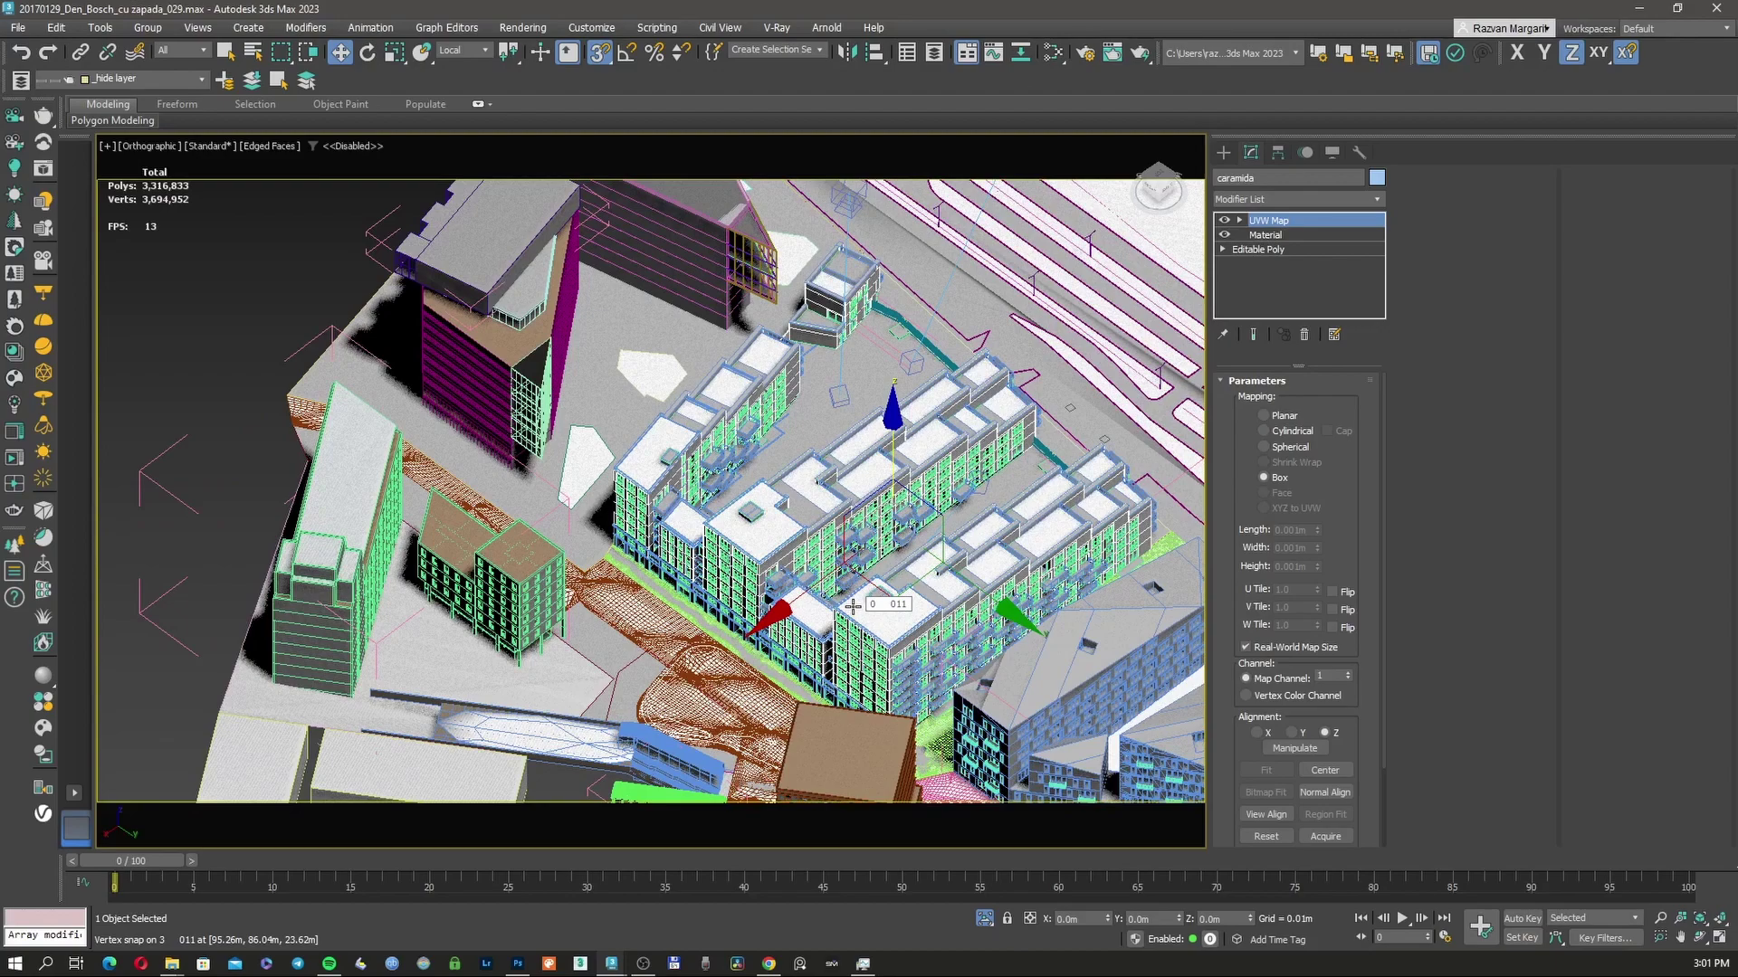
drag(932, 534, 877, 533)
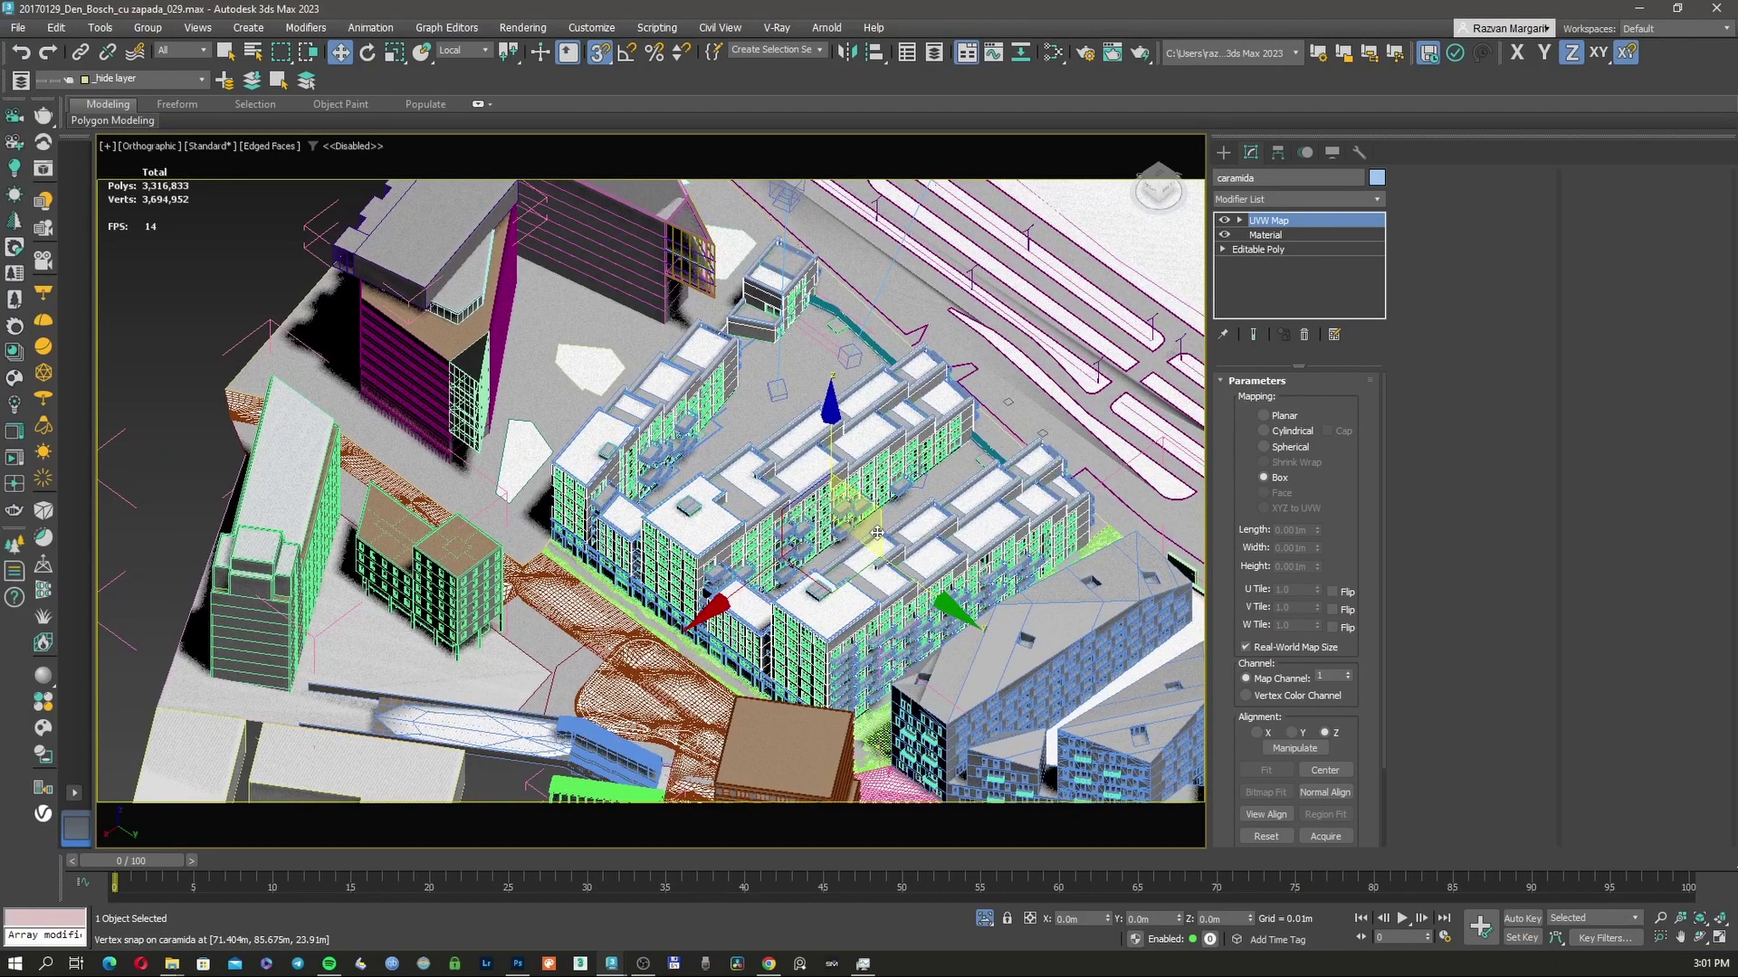